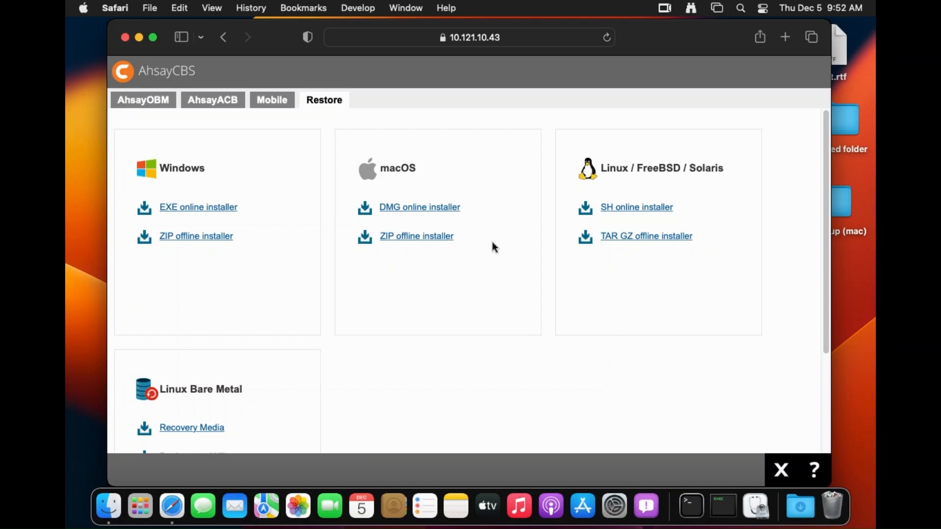
# Step: Download the macOS DMG online installer and create a folder named obr in Applications
pyautogui.click(426, 209)
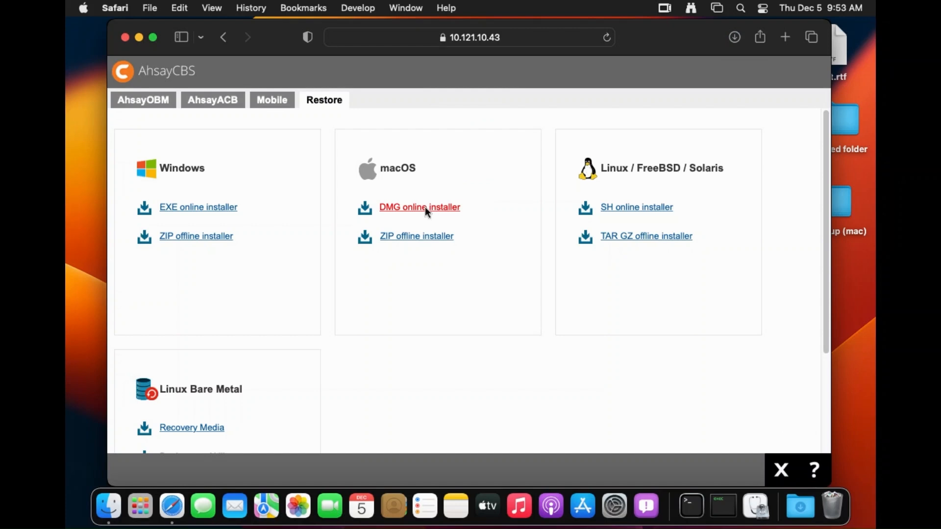
pyautogui.click(91, 133)
pyautogui.click(244, 7)
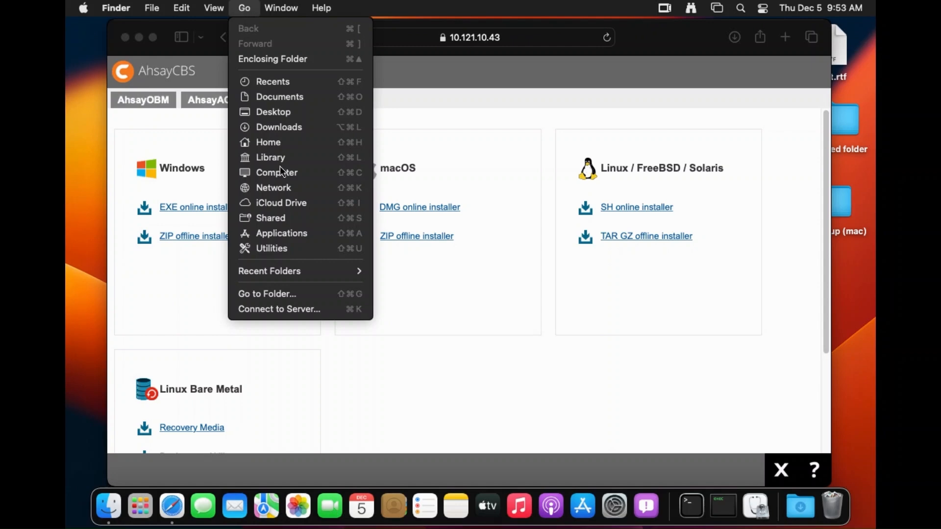
pyautogui.click(313, 232)
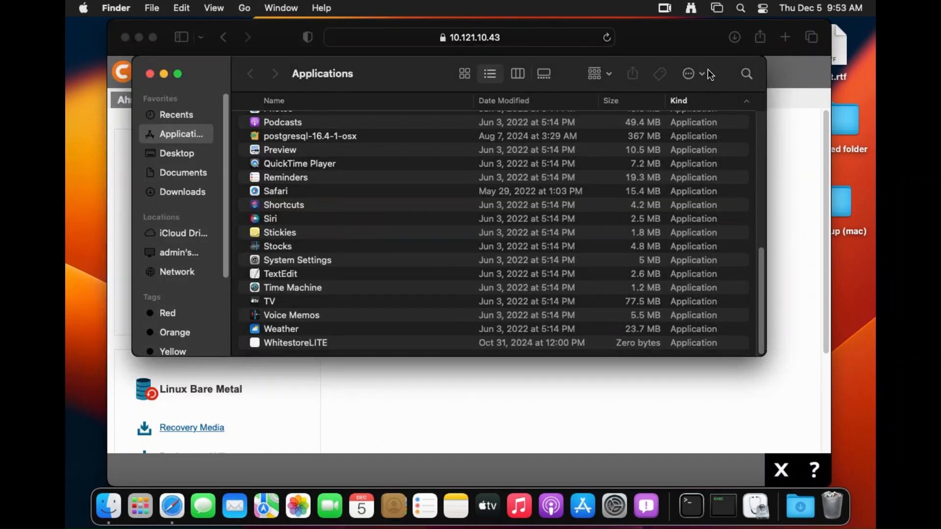
pyautogui.click(706, 75)
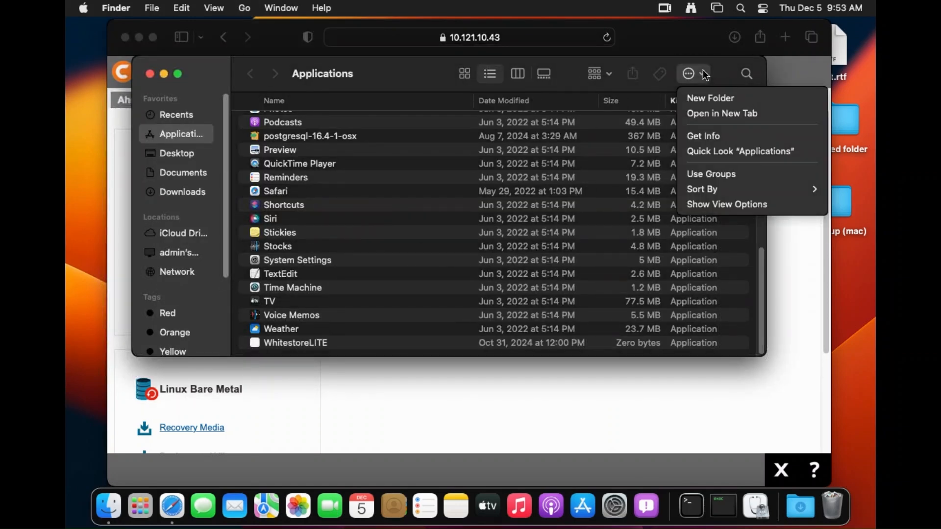
pyautogui.click(711, 98)
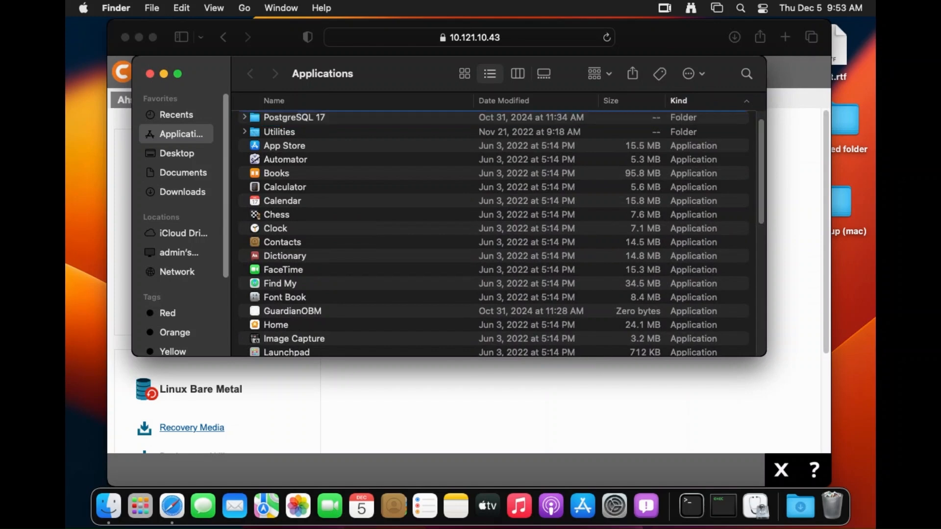
pyautogui.press('Return')
# Step: Move the downloaded obr-mac-443-10.121.10.43-https-0O.sh script from Downloads into the obr folder and expand that folder
pyautogui.click(204, 190)
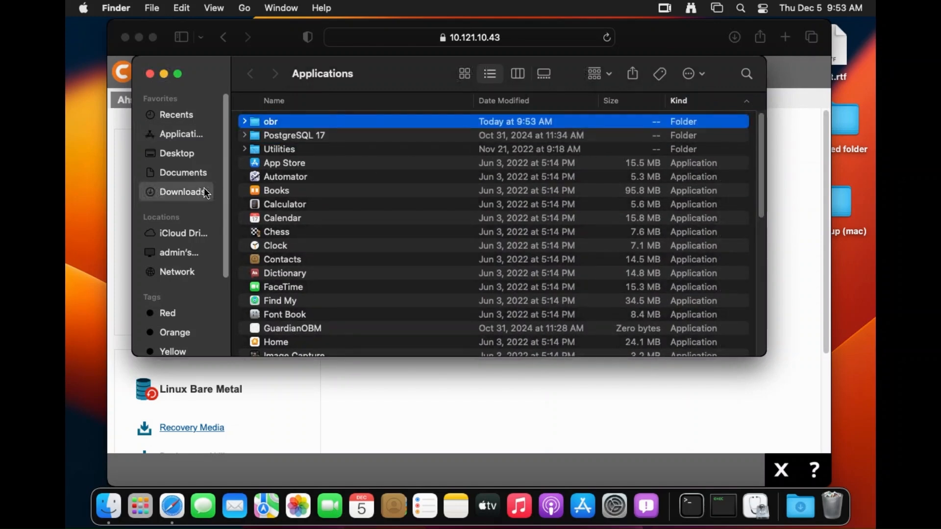
pyautogui.moveTo(304, 130); pyautogui.dragTo(268, 121)
pyautogui.click(245, 122)
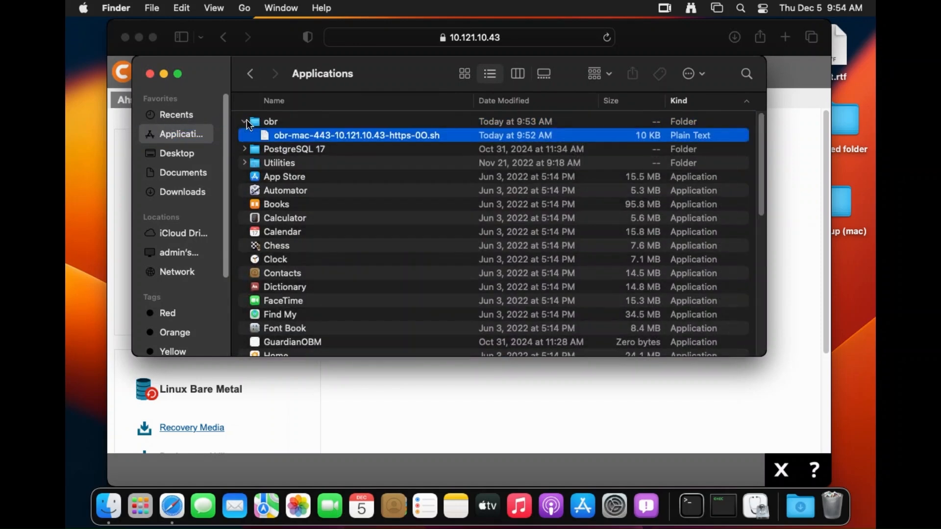
# Step: Copy the name of the installer script in the obr folder from its rename field
pyautogui.rightClick(351, 136)
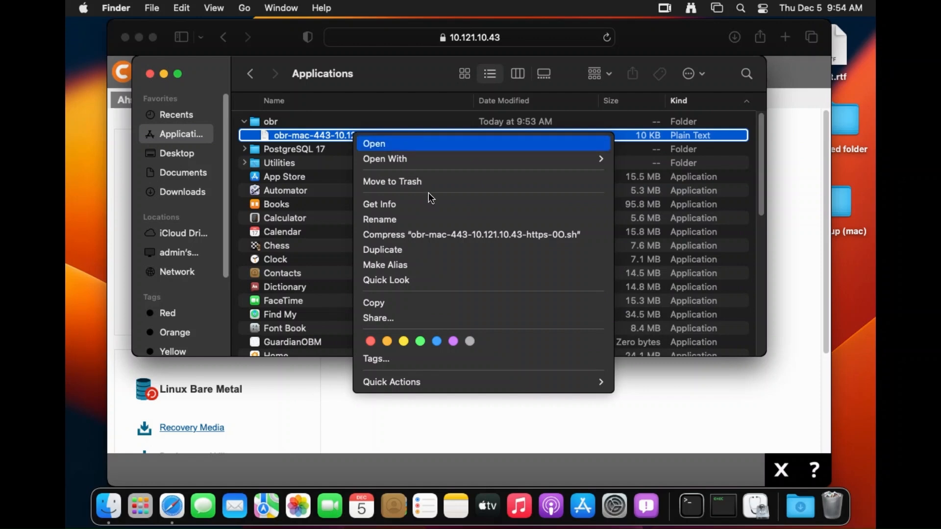
pyautogui.click(433, 225)
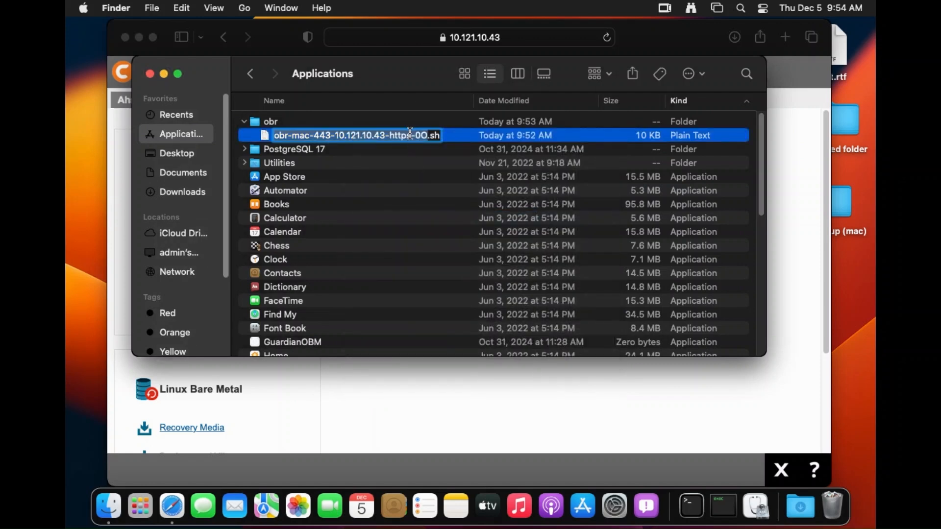
pyautogui.rightClick(411, 137)
pyautogui.click(441, 217)
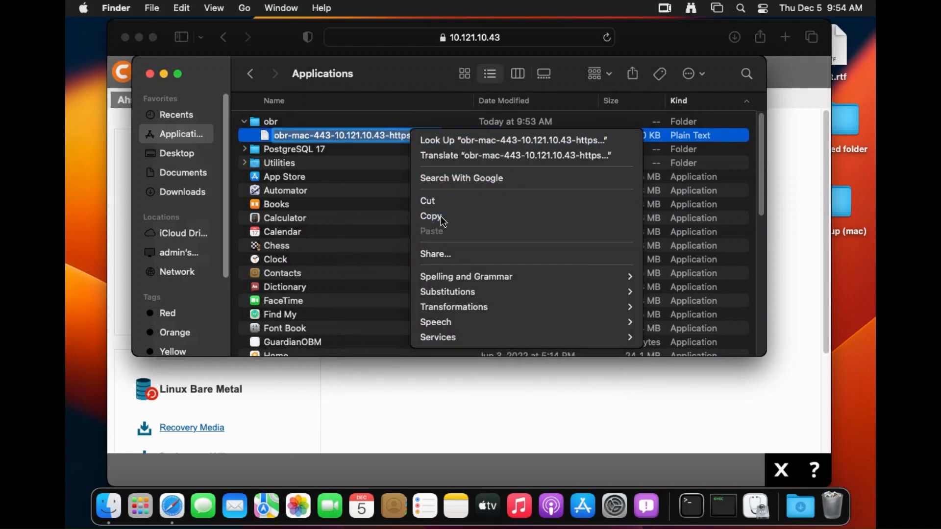
# Step: Open Terminal from Utilities and change the directory to /Applications/obr
pyautogui.click(244, 9)
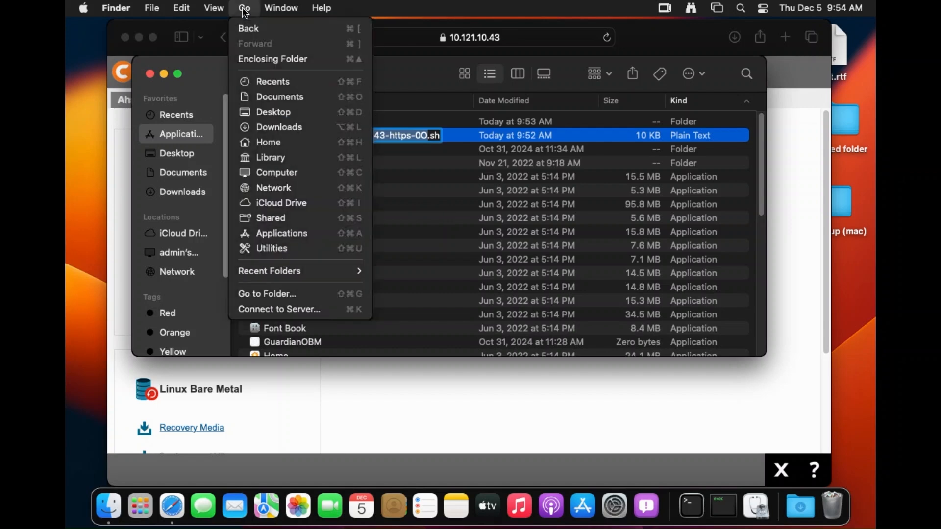
pyautogui.click(289, 248)
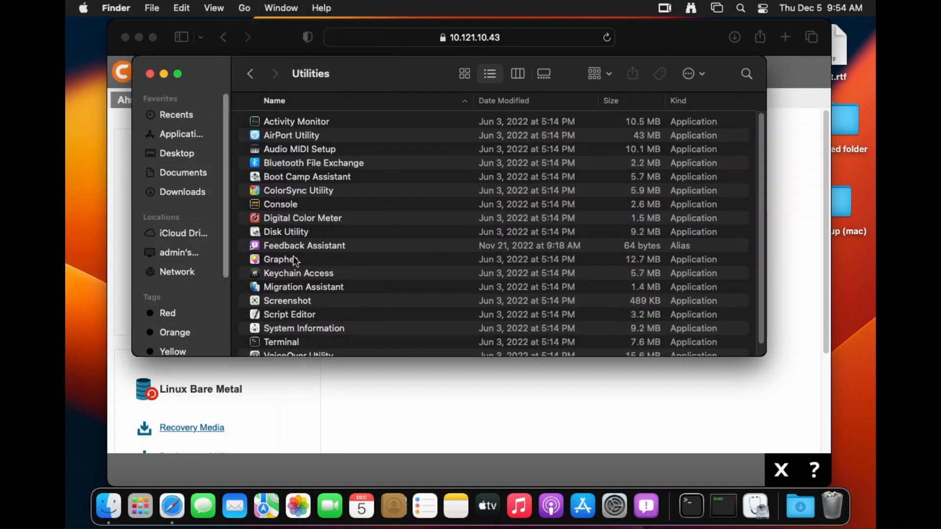
pyautogui.doubleClick(306, 338)
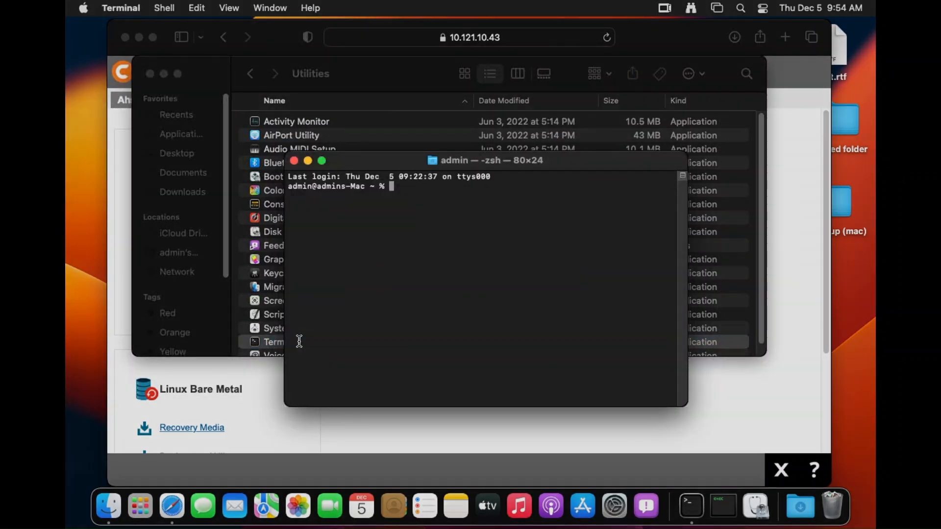
pyautogui.write('cd ')
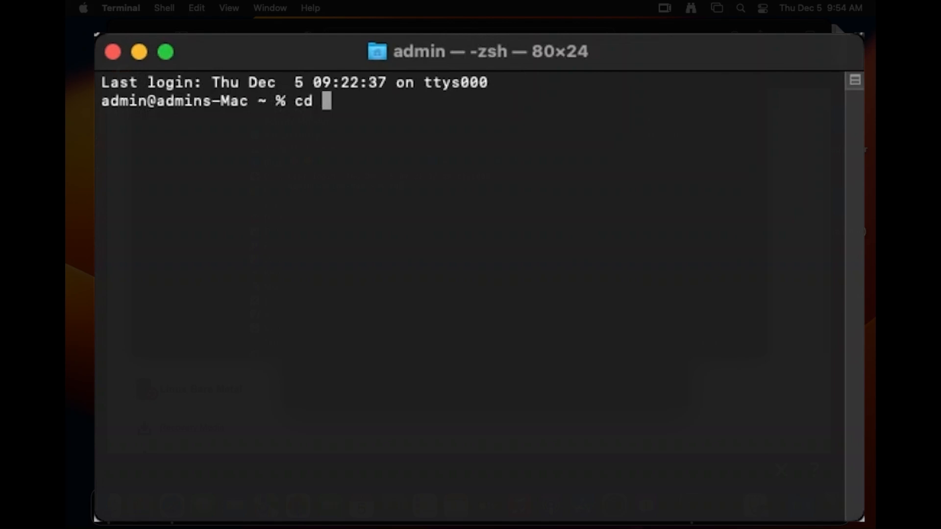
pyautogui.write('/Applications')
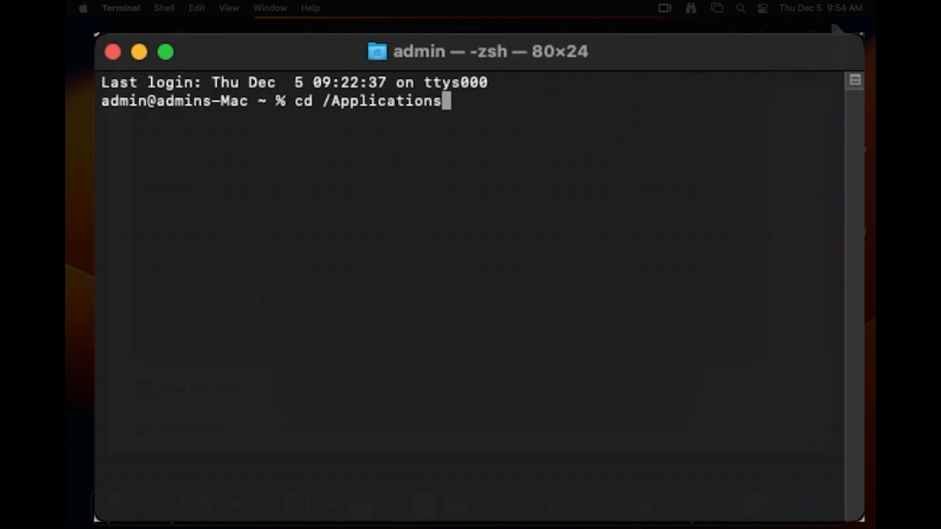
pyautogui.write('/obr')
pyautogui.press('Return')
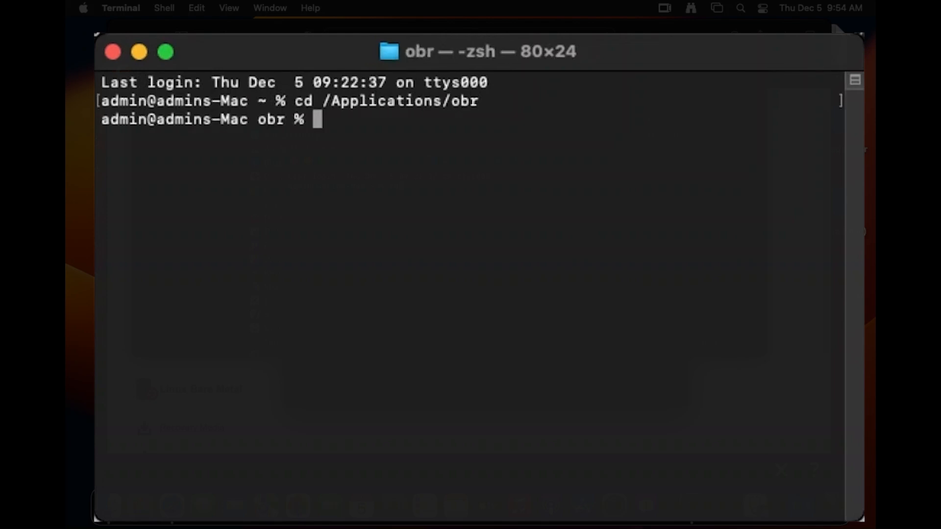
# Step: Run the installer script with the command "$sudo sh obr-mac-443-10.121.10.43-https-0O.sh", pasting the copied file name
pyautogui.write('$sudo sh')
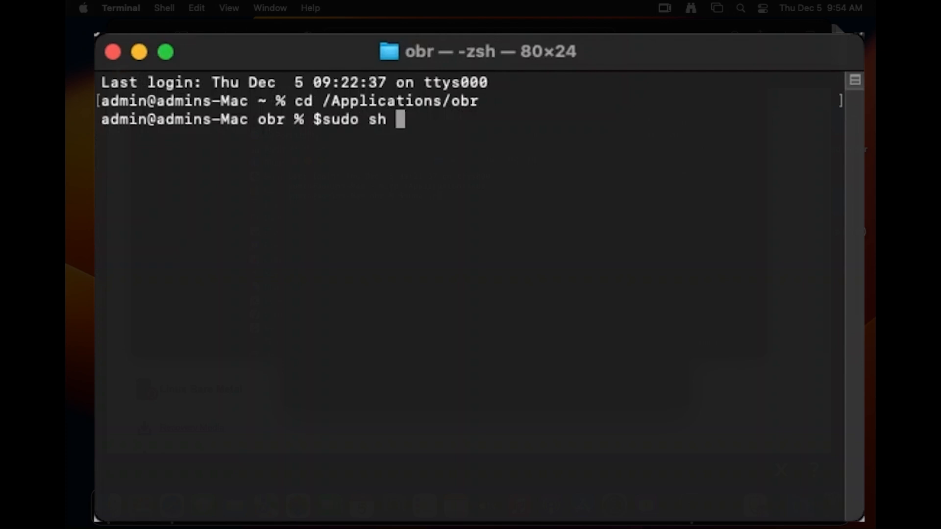
pyautogui.rightClick(427, 108)
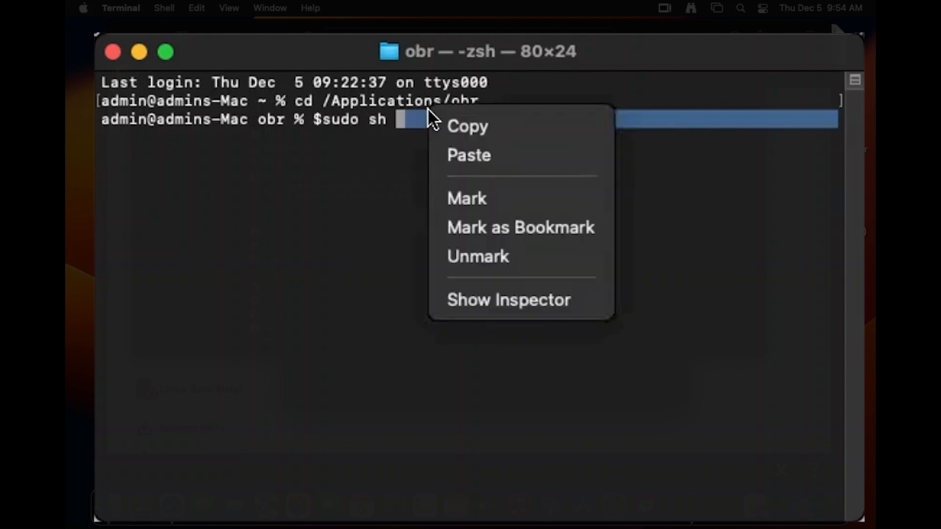
pyautogui.click(468, 155)
pyautogui.write('.sh')
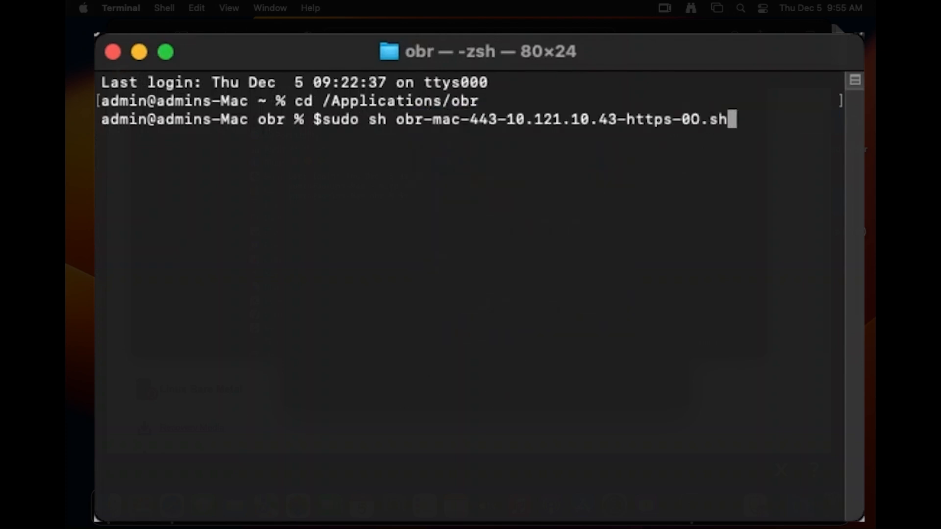
pyautogui.press('Return')
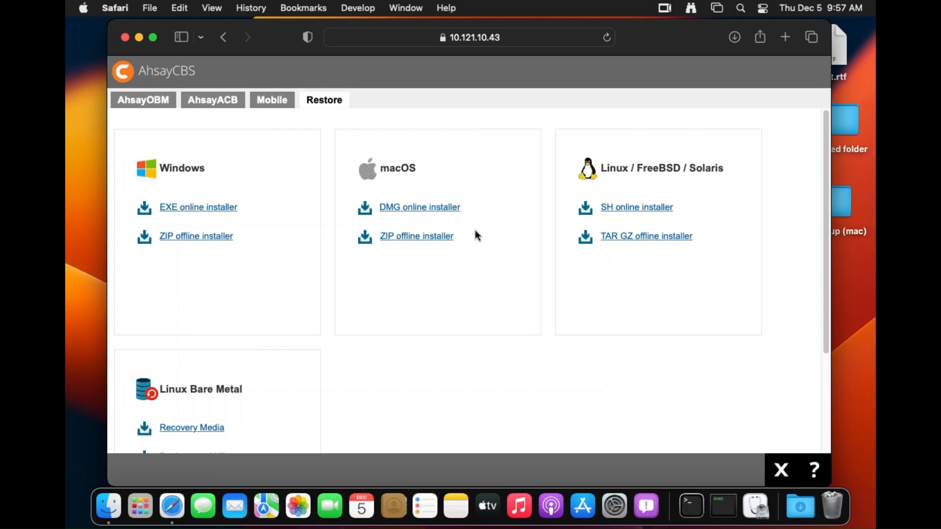
# Step: Download the macOS ZIP offline installer in Safari and open the downloaded obr-mac folder
pyautogui.click(422, 237)
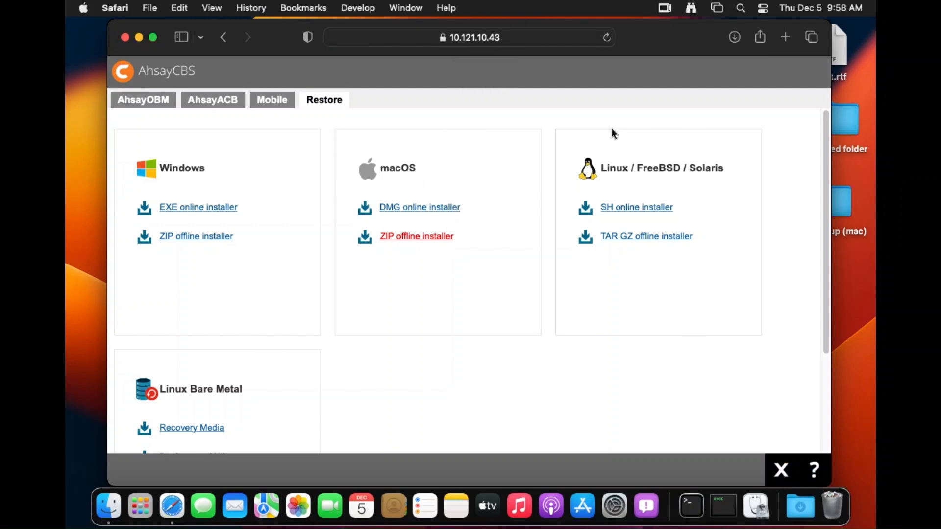
pyautogui.click(733, 39)
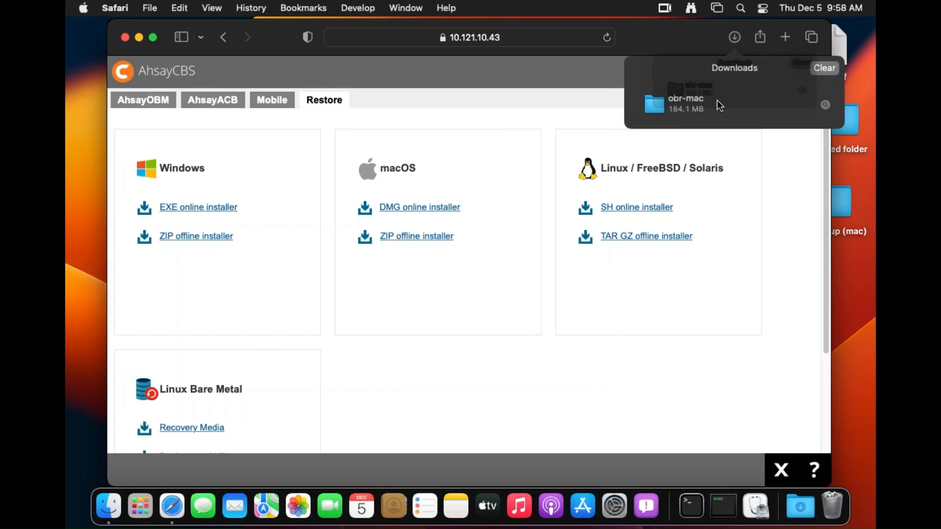
pyautogui.doubleClick(718, 102)
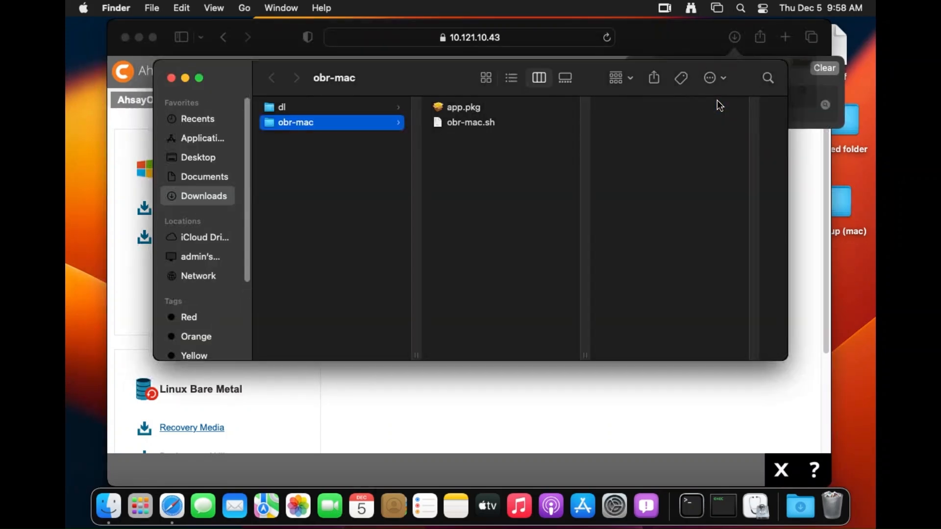
# Step: Open Terminal from Utilities and change the directory to /Users/admin/Downloads/obr-mac
pyautogui.click(244, 10)
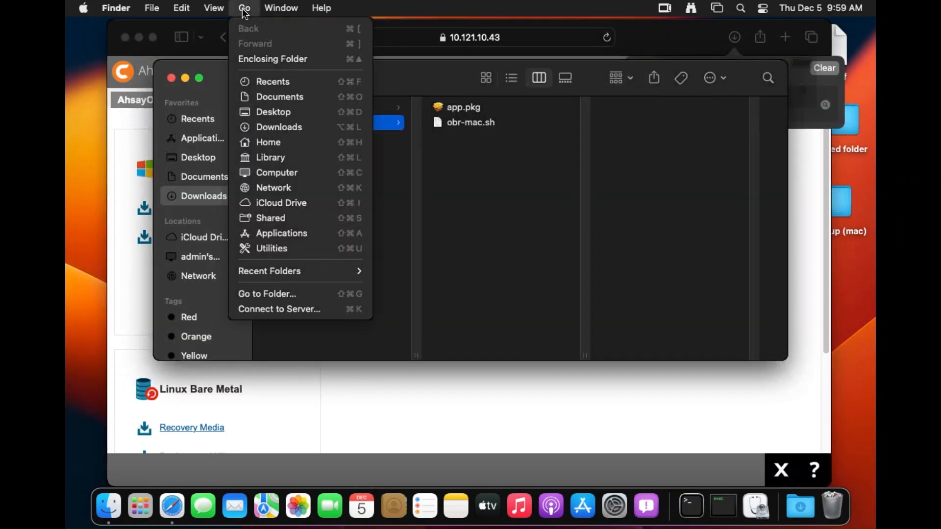
pyautogui.click(296, 248)
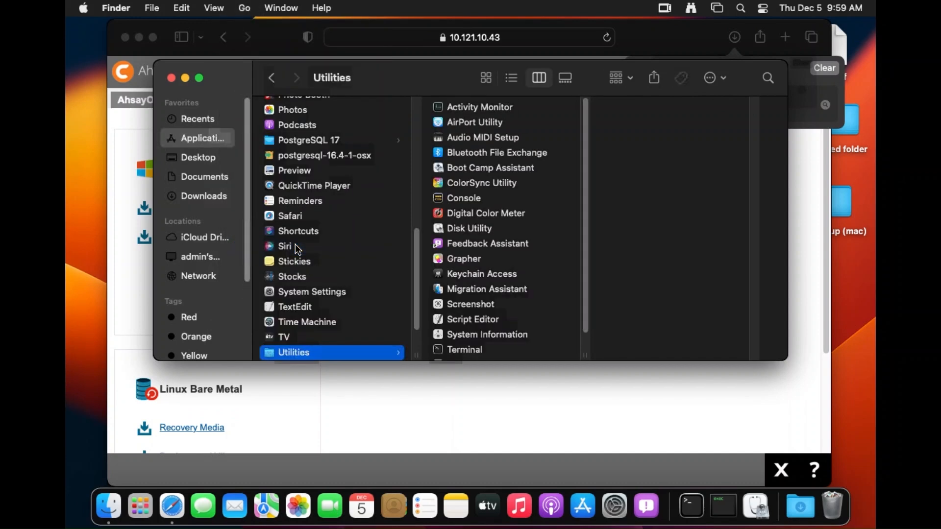
pyautogui.doubleClick(492, 351)
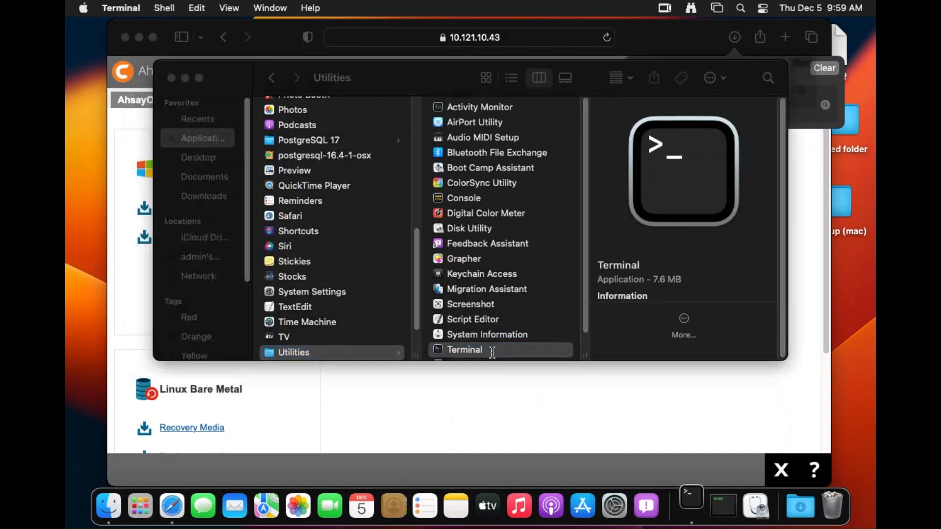
pyautogui.write('cd /')
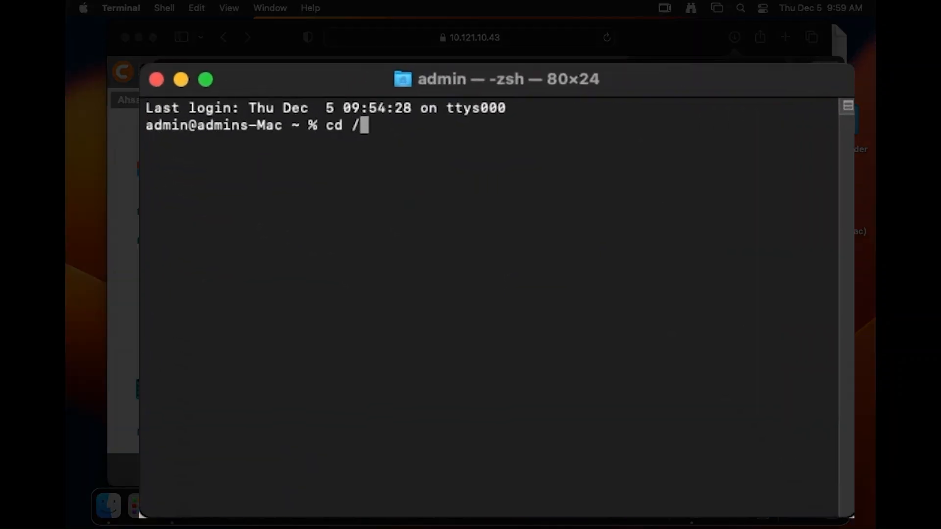
pyautogui.write('Users/a')
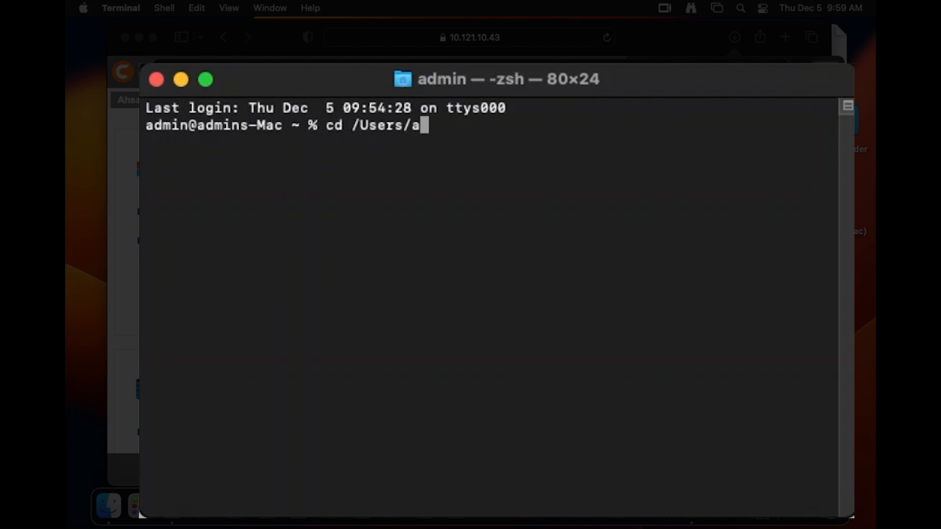
pyautogui.write('dmin/Down')
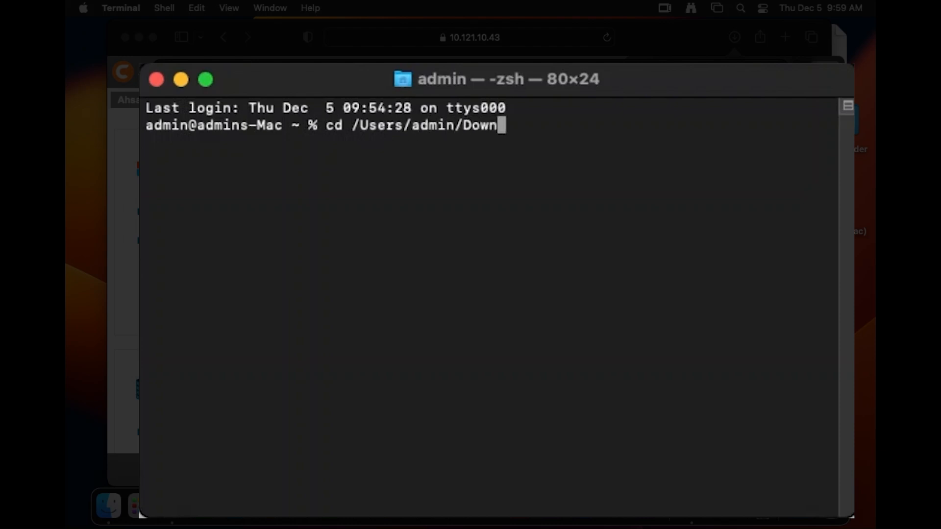
pyautogui.write('loads/ob')
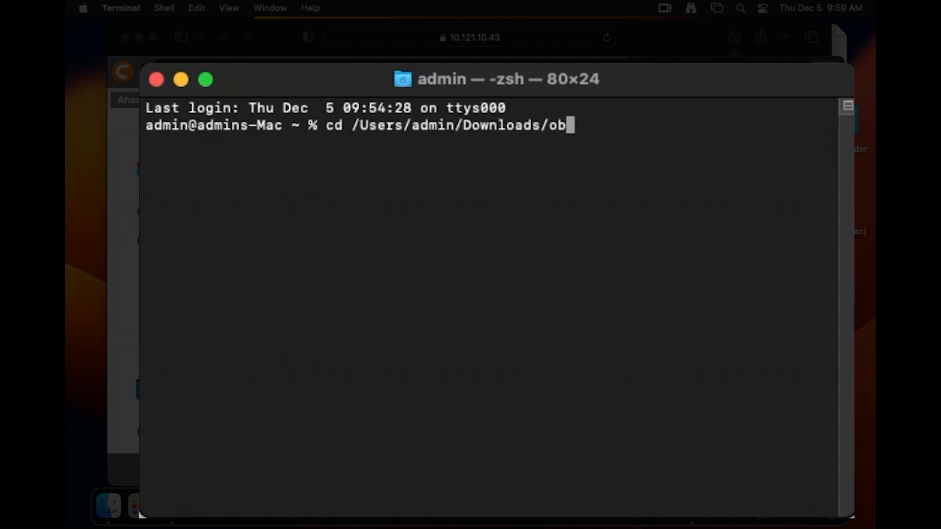
pyautogui.write('r-mac')
pyautogui.press('Return')
# Step: Run the offline installer script with the command "sh obr-mac.sh"
pyautogui.write('sh')
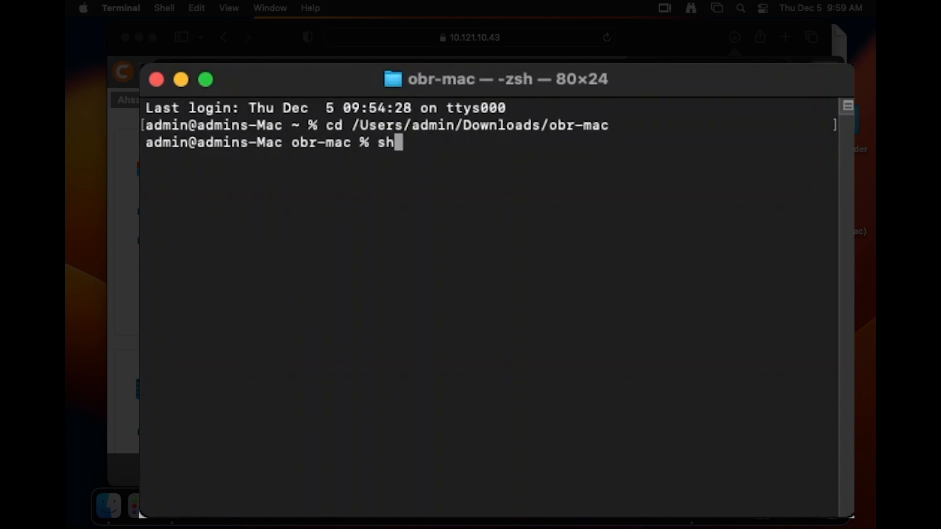
pyautogui.write(' obr-ma')
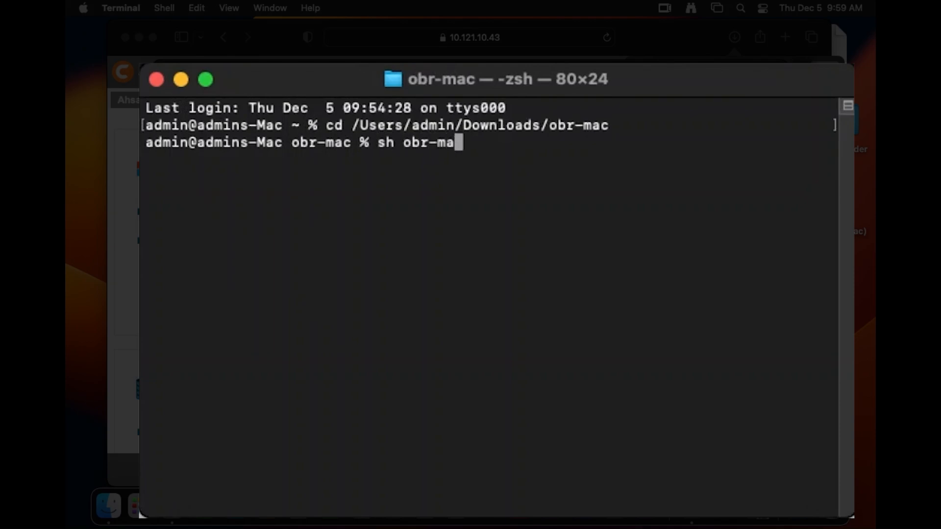
pyautogui.write('c.sh')
pyautogui.press('Return')
pyautogui.press('super+minus')
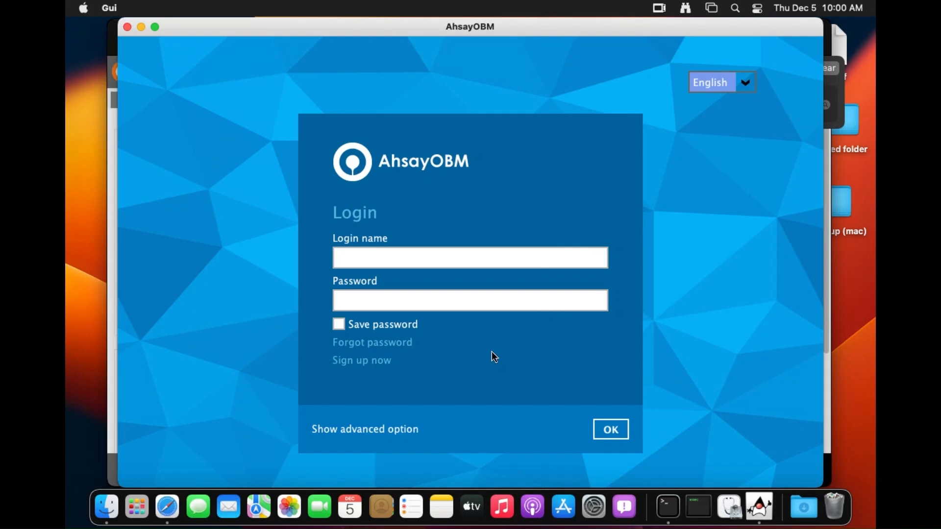
# Step: Open the advanced login options in AhsayOBM and accept backup server https 10.121.10.43 with the proxy off
pyautogui.click(391, 431)
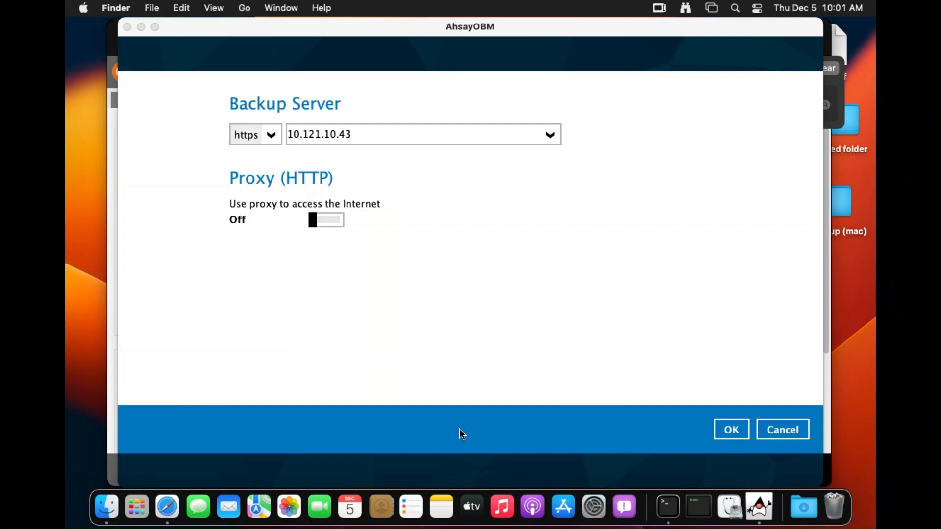
pyautogui.click(742, 429)
# Step: Log in to AhsayOBM with the login name u3 and the account password
pyautogui.click(512, 257)
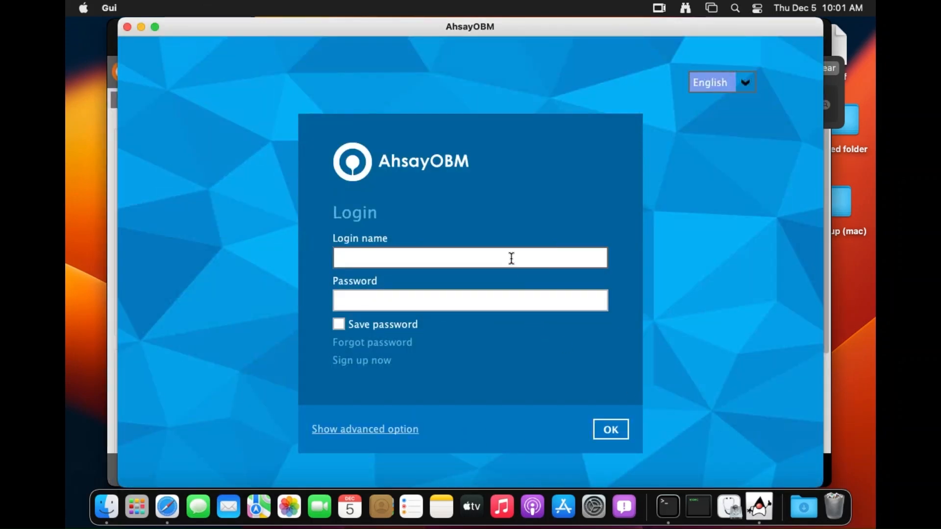
pyautogui.write('u3')
pyautogui.press('Tab')
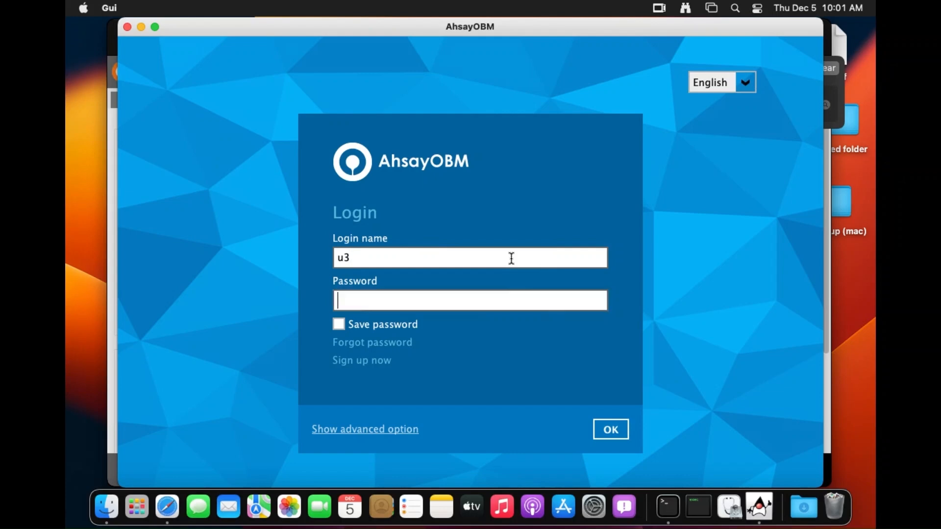
pyautogui.write('•••')
pyautogui.press('Return')
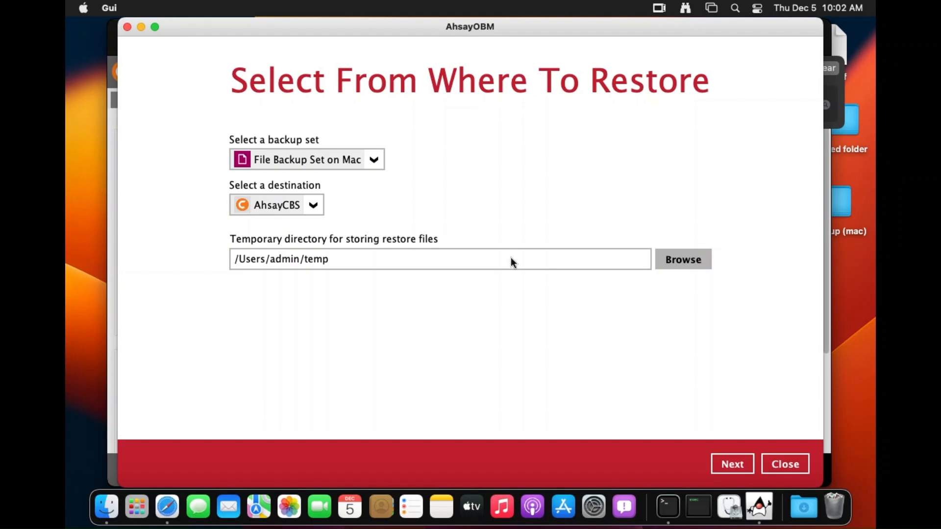
# Step: Keep "File Backup Set on Mac" as the backup set and AhsayCBS as the destination, and continue with the restore
pyautogui.click(374, 160)
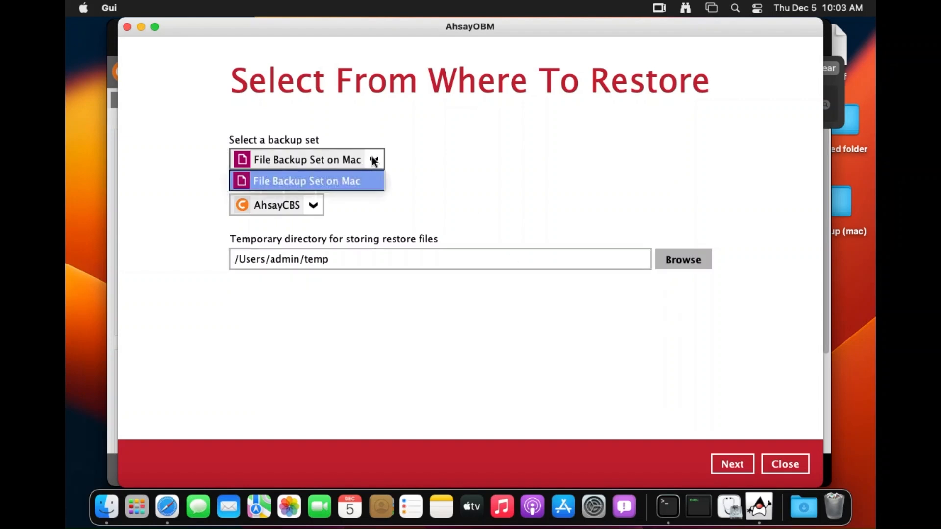
pyautogui.click(319, 210)
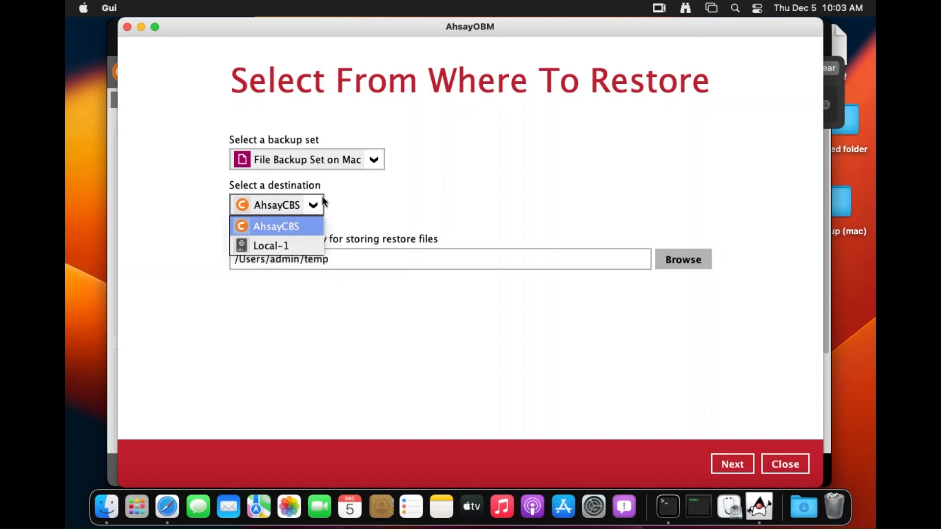
pyautogui.click(402, 199)
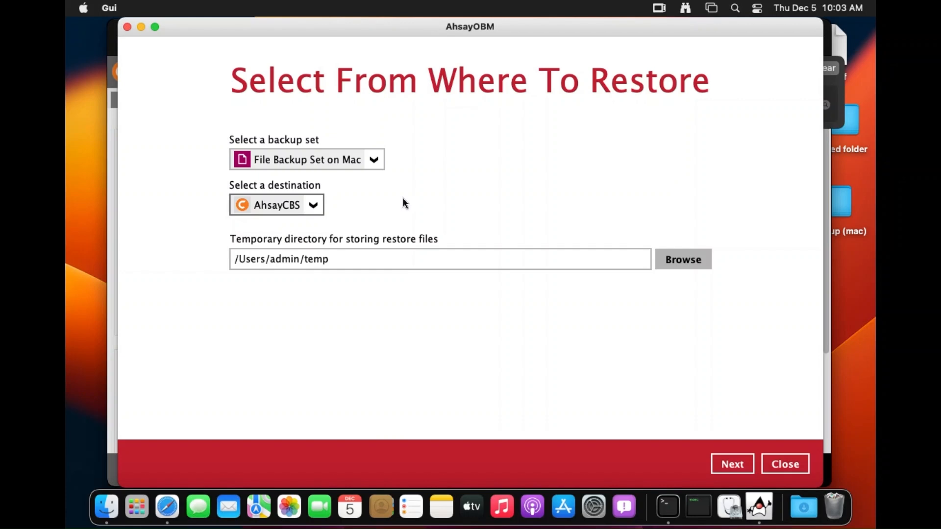
pyautogui.click(741, 466)
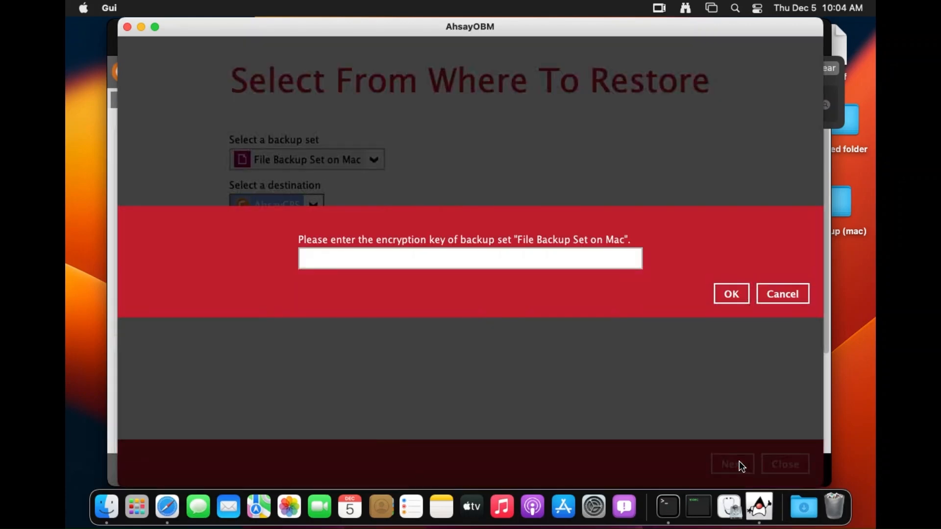
# Step: Enter the encryption key of the backup set "File Backup Set on Mac" and confirm it
pyautogui.click(593, 254)
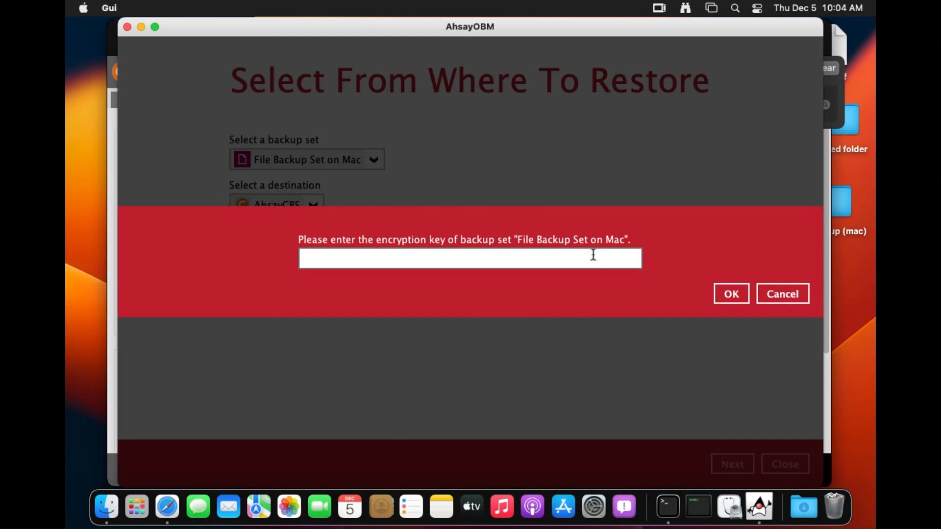
pyautogui.write('•••')
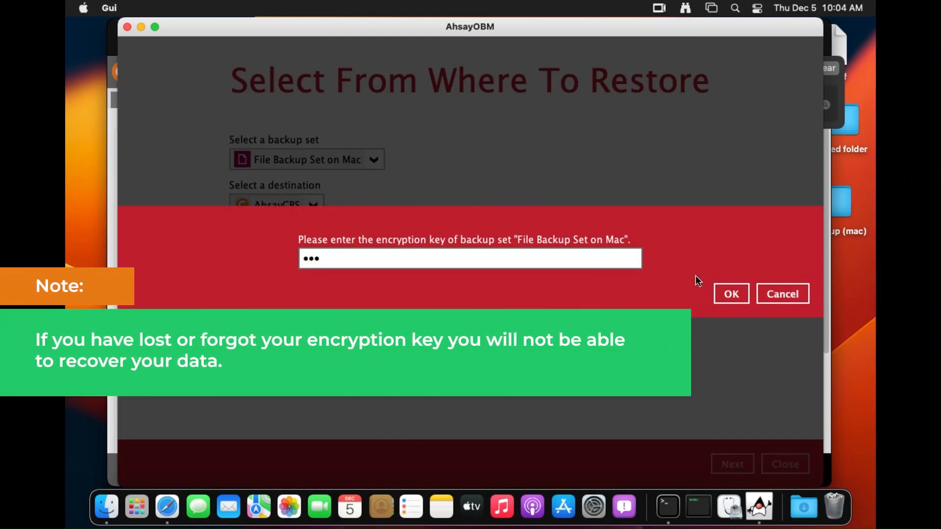
pyautogui.click(730, 294)
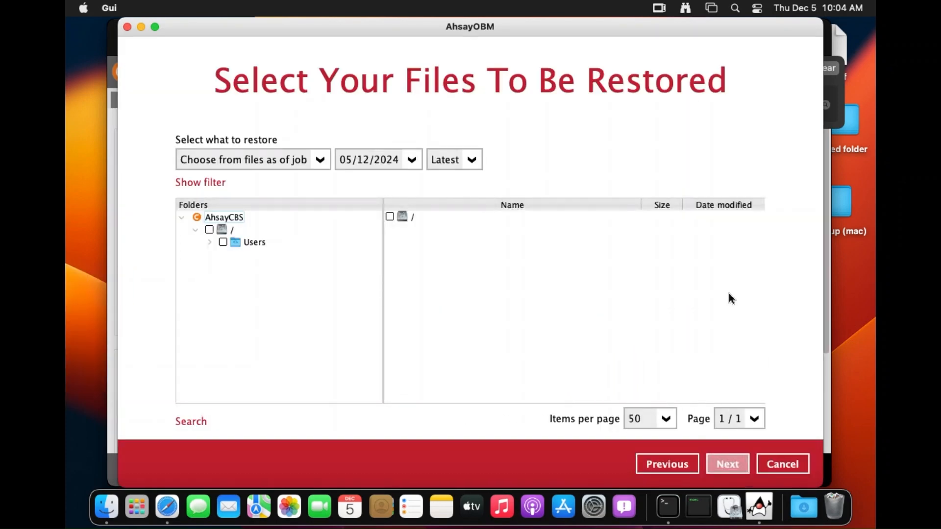
# Step: Review the restore mode, backup date and job time choices, the pattern filter, and the file search options
pyautogui.click(321, 161)
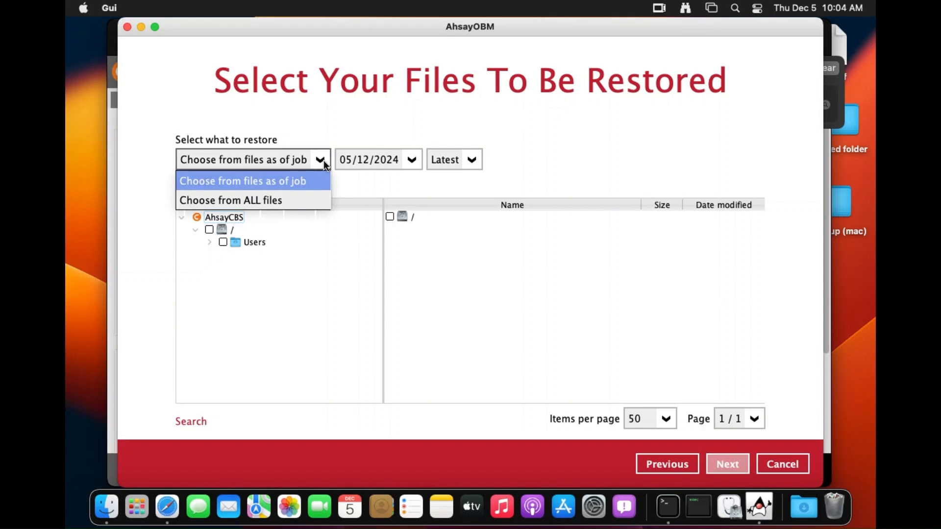
pyautogui.click(419, 156)
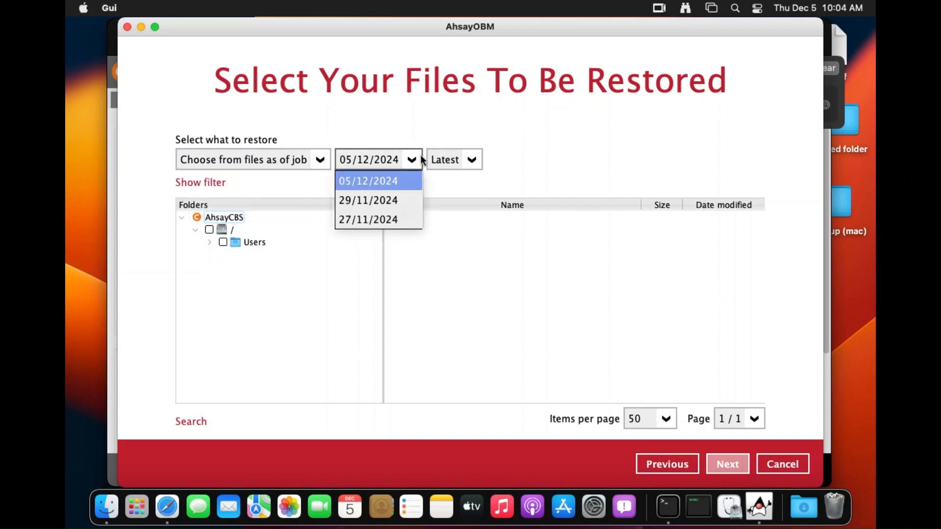
pyautogui.click(464, 158)
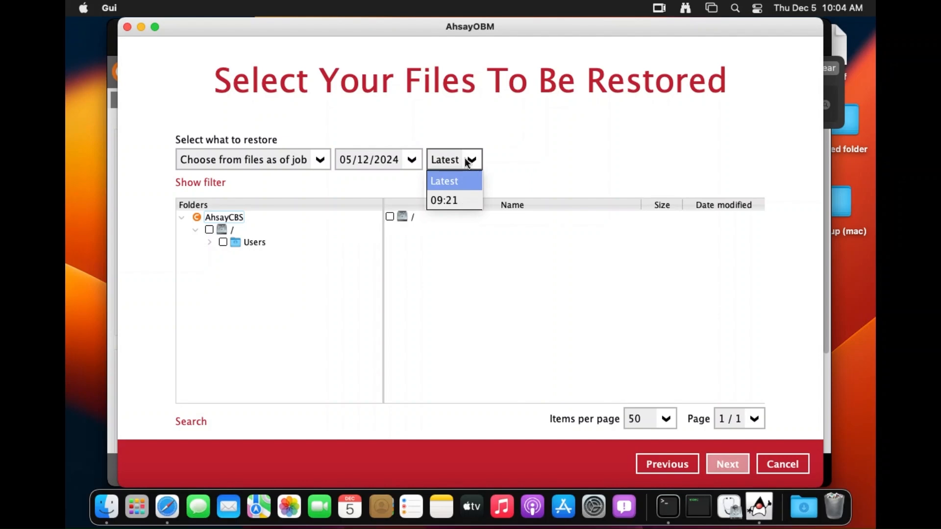
pyautogui.click(550, 163)
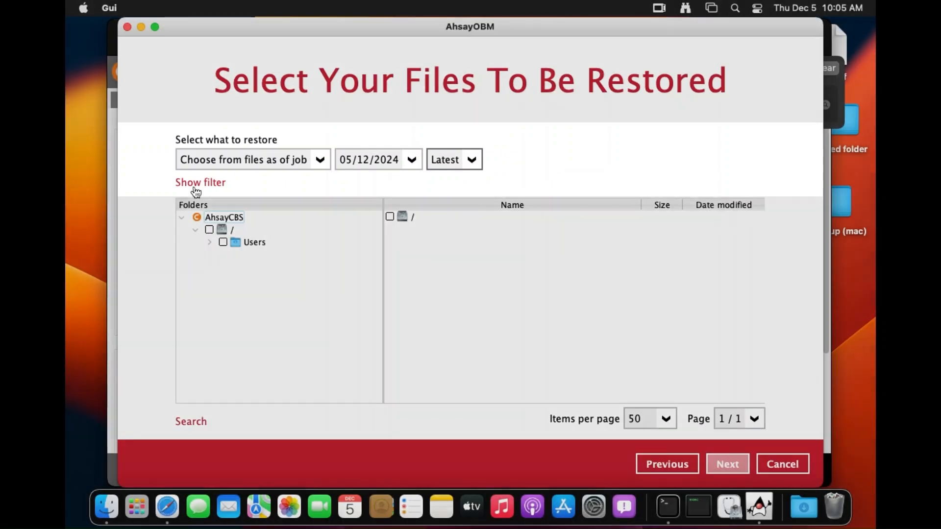
pyautogui.click(194, 185)
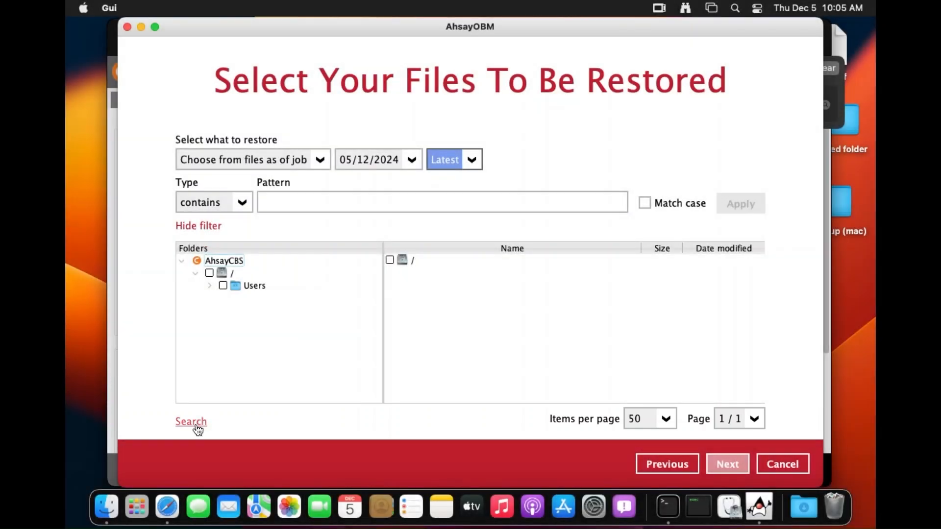
pyautogui.click(194, 422)
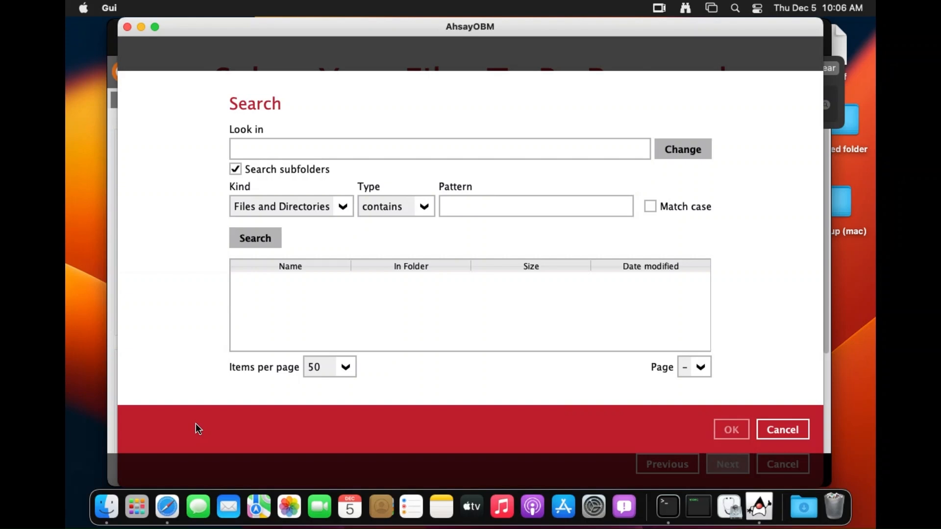
pyautogui.click(778, 430)
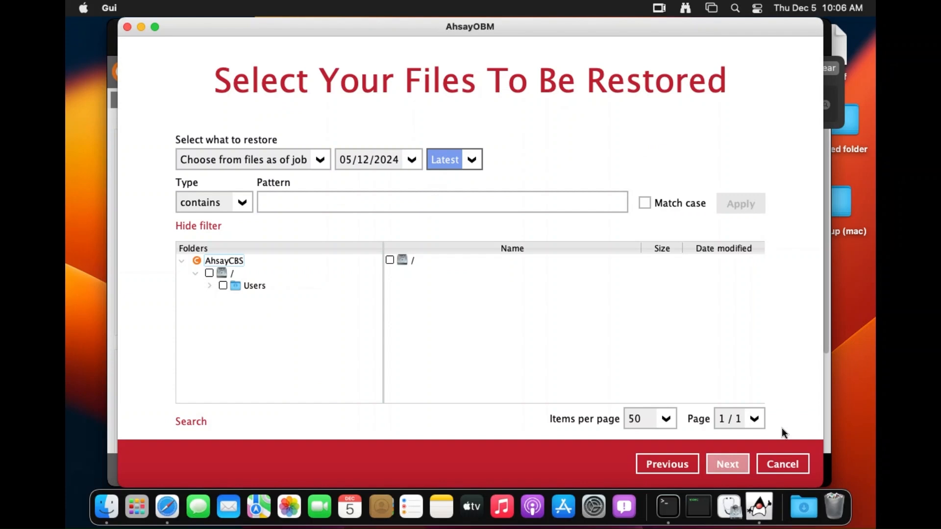
# Step: Select the Users/admin/Documents folder from AhsayCBS for restore and continue to the restore location choice
pyautogui.click(211, 285)
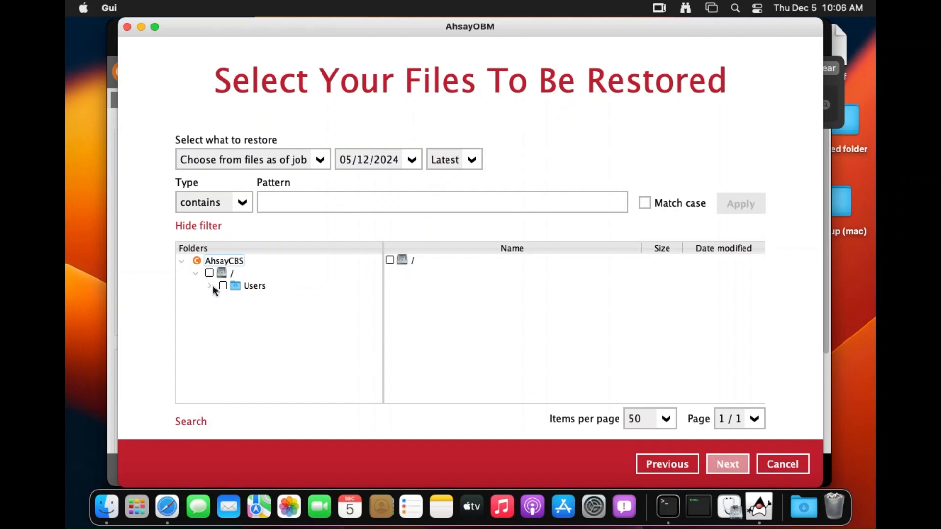
pyautogui.click(224, 298)
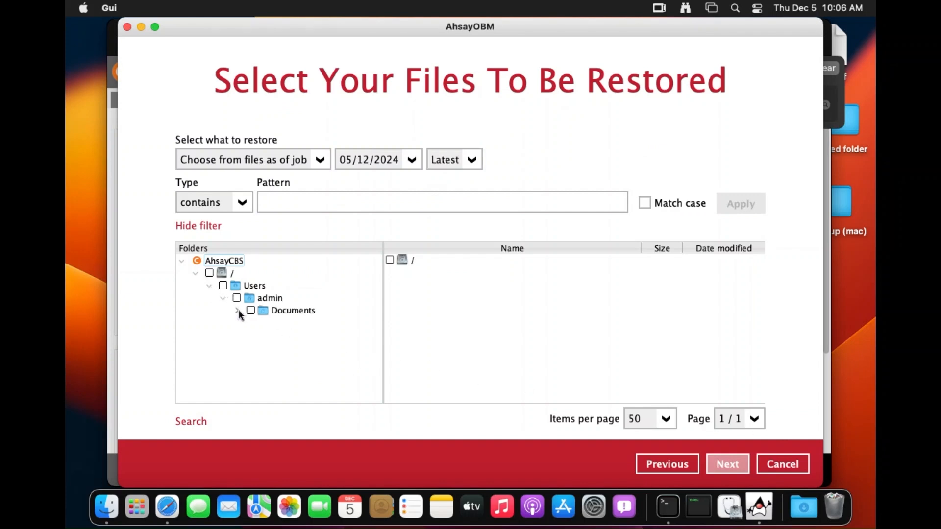
pyautogui.click(237, 310)
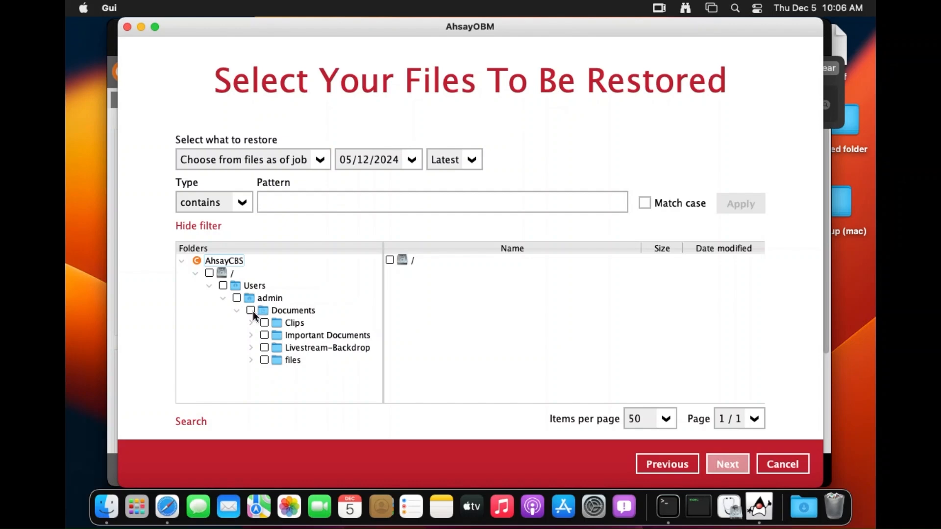
pyautogui.click(250, 310)
pyautogui.click(725, 463)
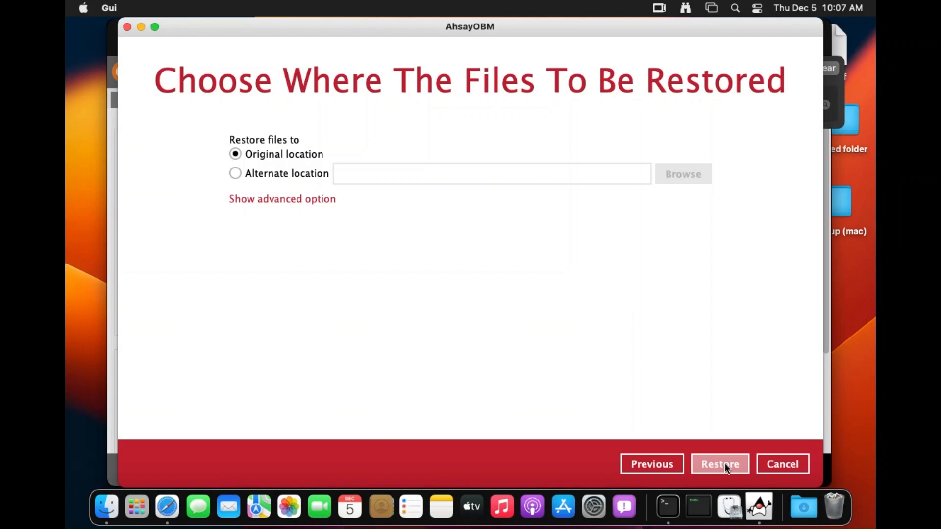
# Step: Restore the files to the alternate location /Users/admin/Desktop/file backup (mac), keeping checksum verification of in-file delta files enabled
pyautogui.click(238, 174)
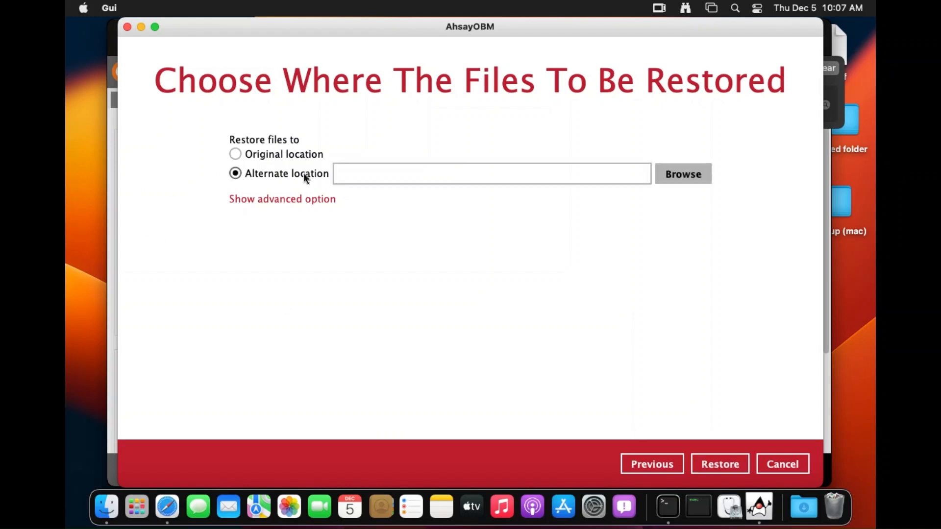
pyautogui.click(685, 175)
pyautogui.click(269, 126)
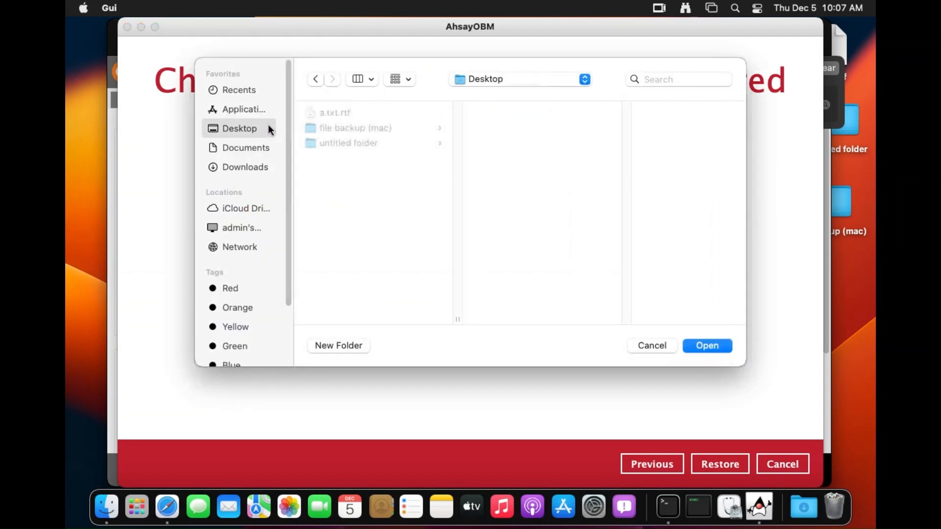
pyautogui.click(355, 129)
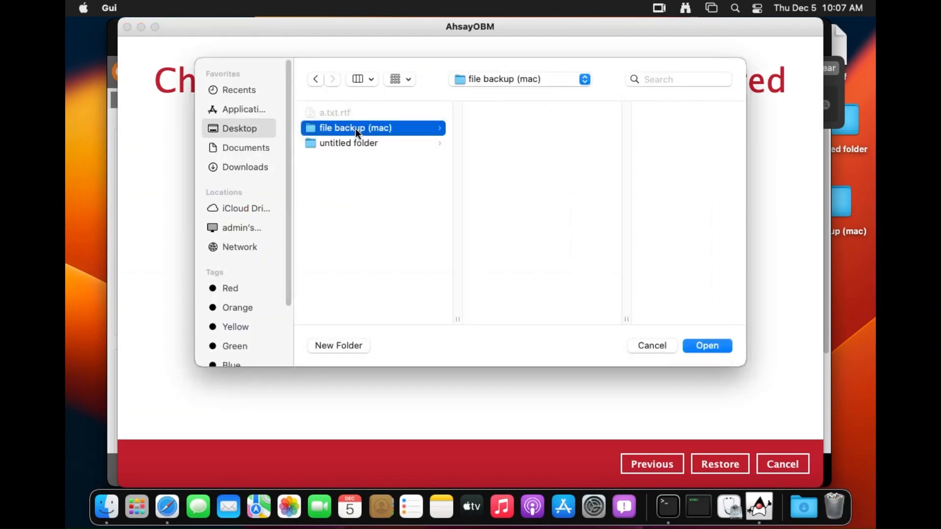
pyautogui.click(695, 346)
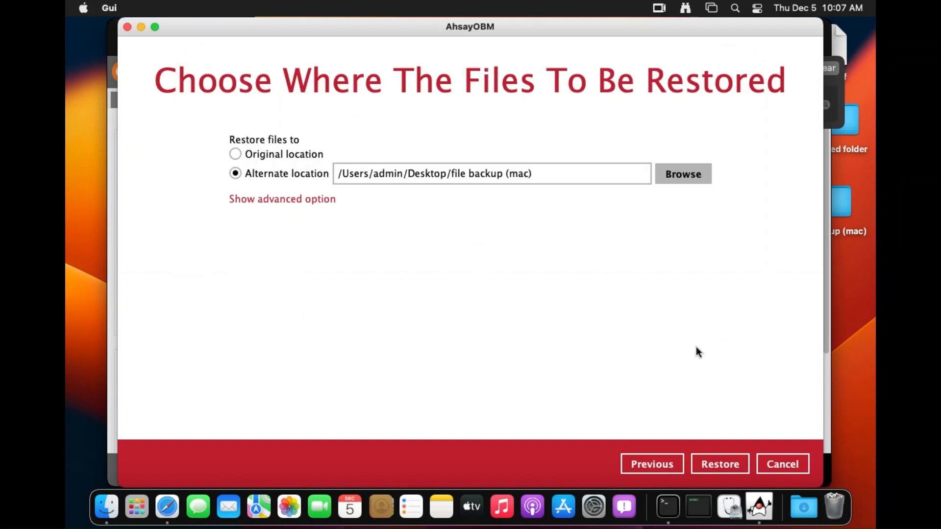
pyautogui.click(305, 199)
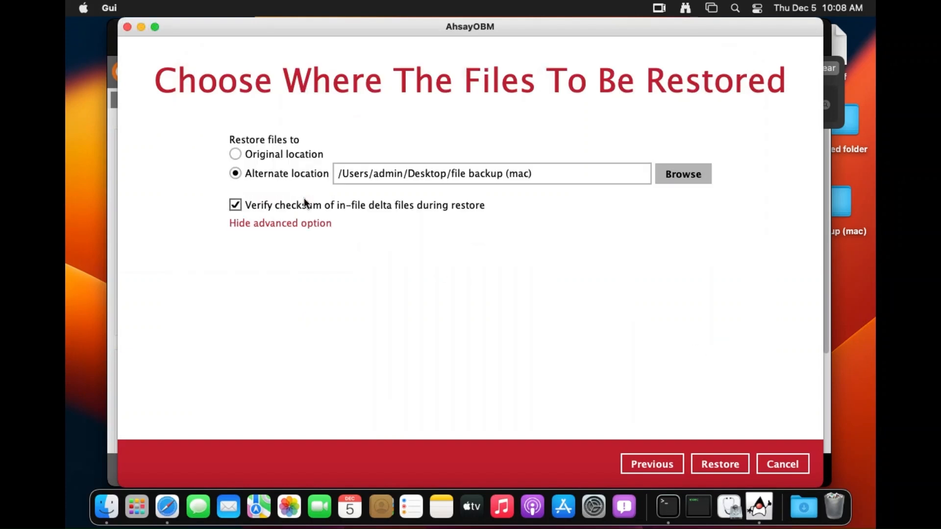
pyautogui.click(722, 464)
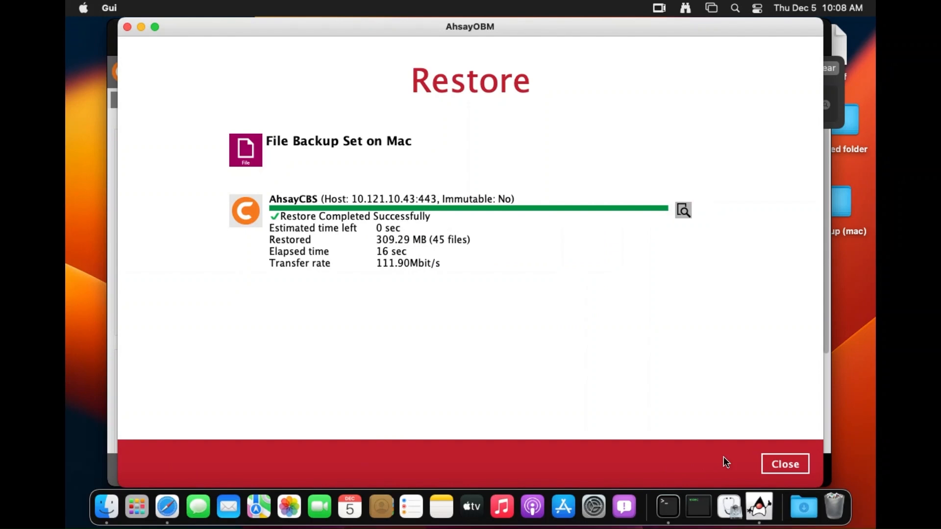
# Step: Switch to Finder and open the restored Users/admin/Documents folder inside "file backup (mac)" on the Desktop
pyautogui.click(109, 498)
pyautogui.click(199, 158)
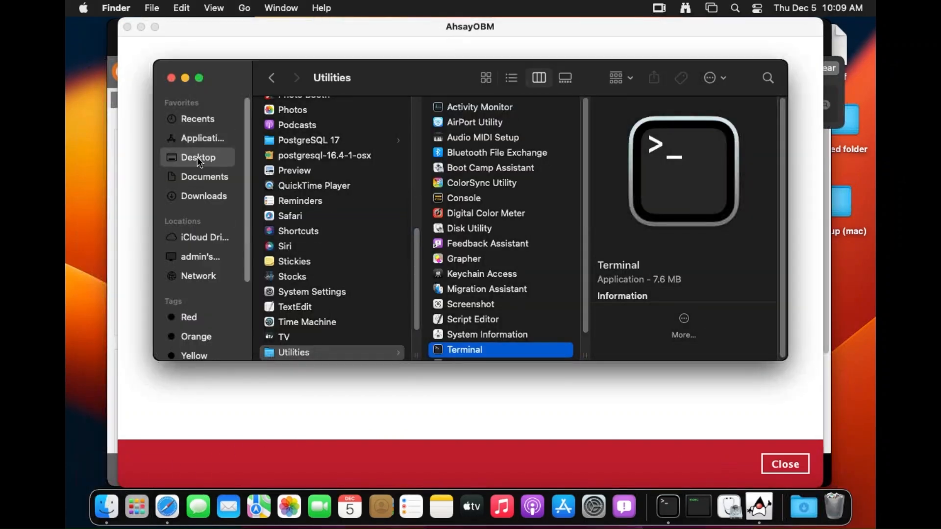
pyautogui.doubleClick(374, 146)
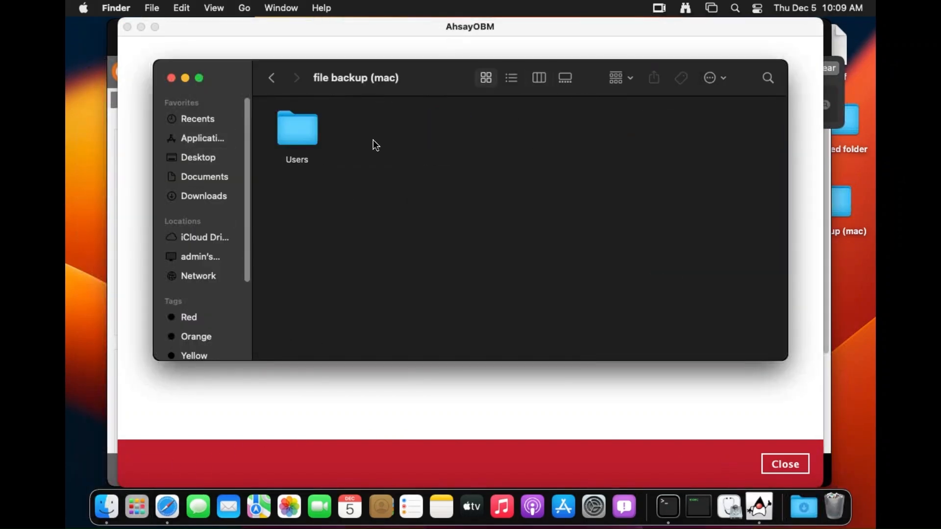
pyautogui.doubleClick(302, 138)
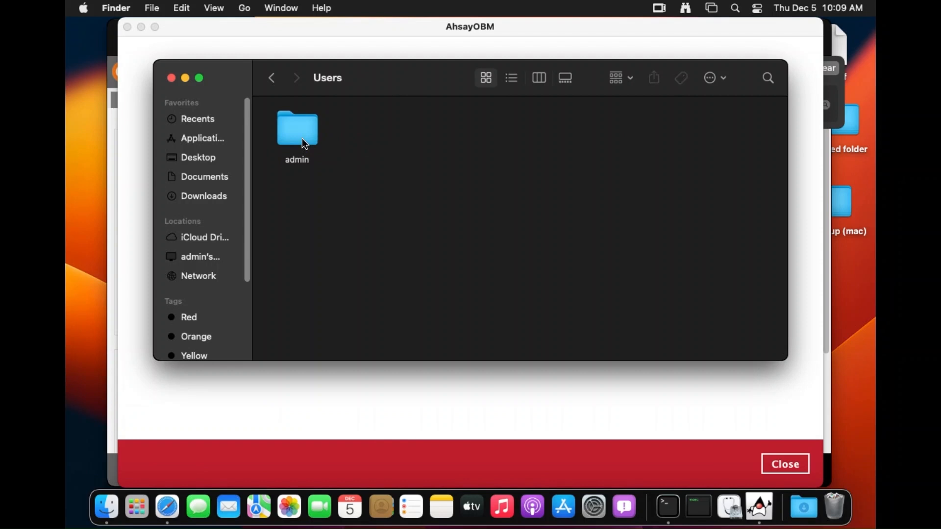
pyautogui.doubleClick(303, 140)
pyautogui.doubleClick(302, 139)
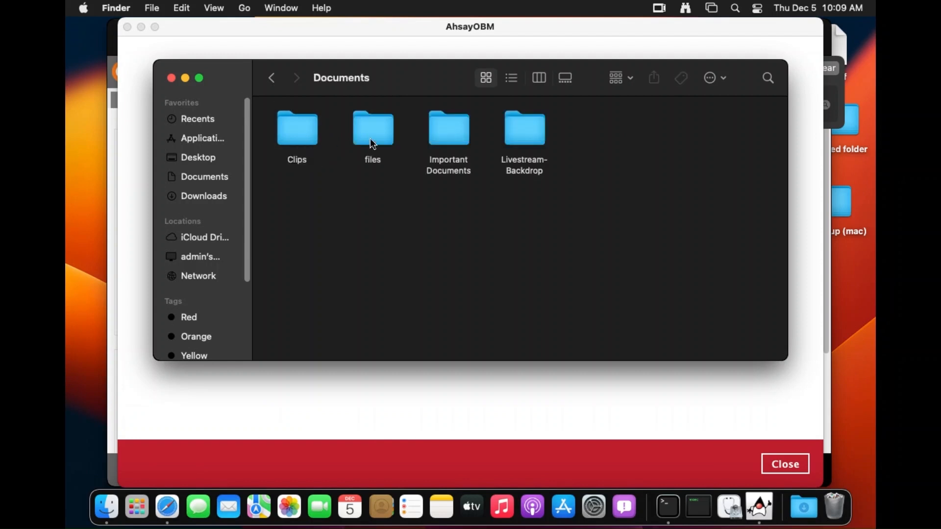
# Step: Examine the restored contents of the Important Documents, Clips, files and Livestream-Backdrop folders
pyautogui.doubleClick(466, 142)
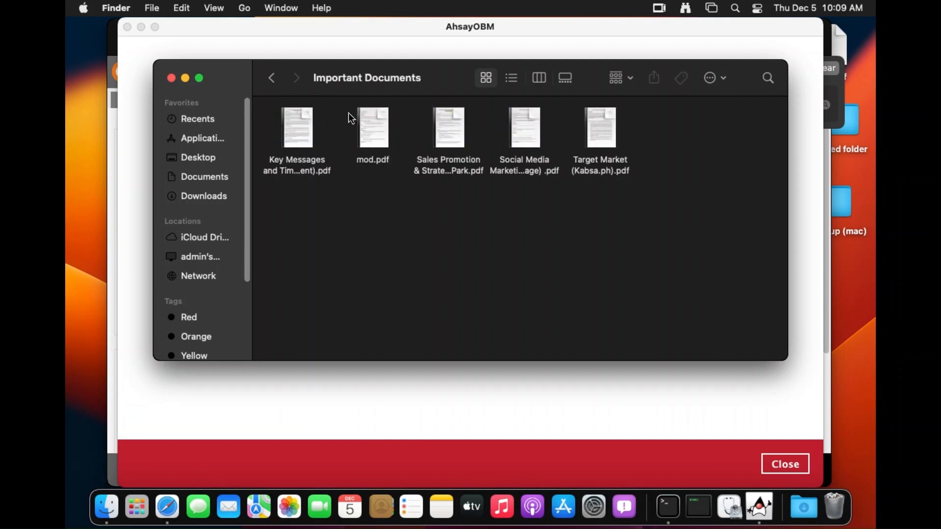
pyautogui.click(267, 79)
pyautogui.doubleClick(300, 126)
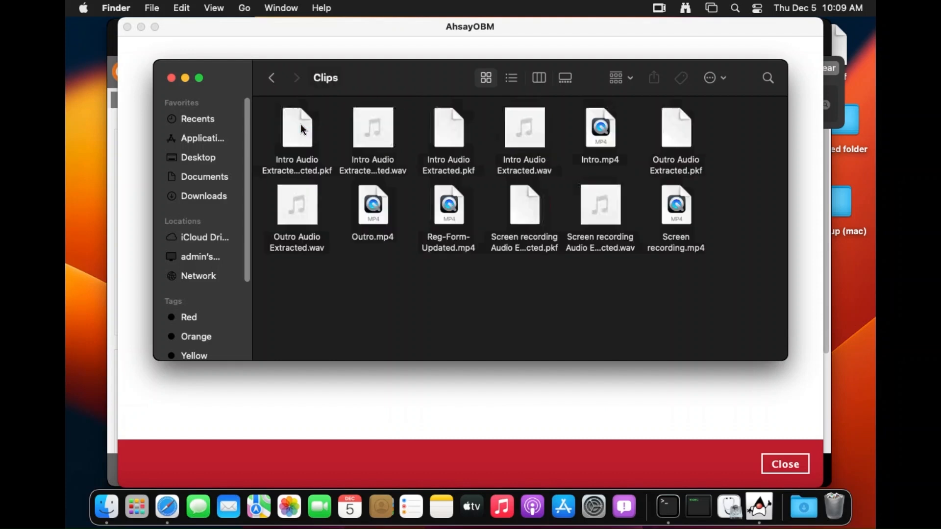
pyautogui.click(273, 78)
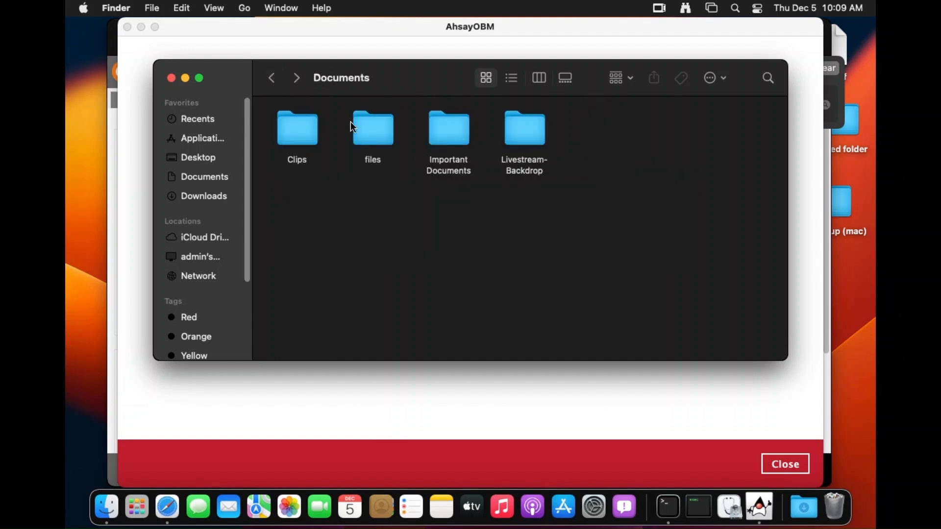
pyautogui.click(358, 129)
pyautogui.doubleClick(357, 128)
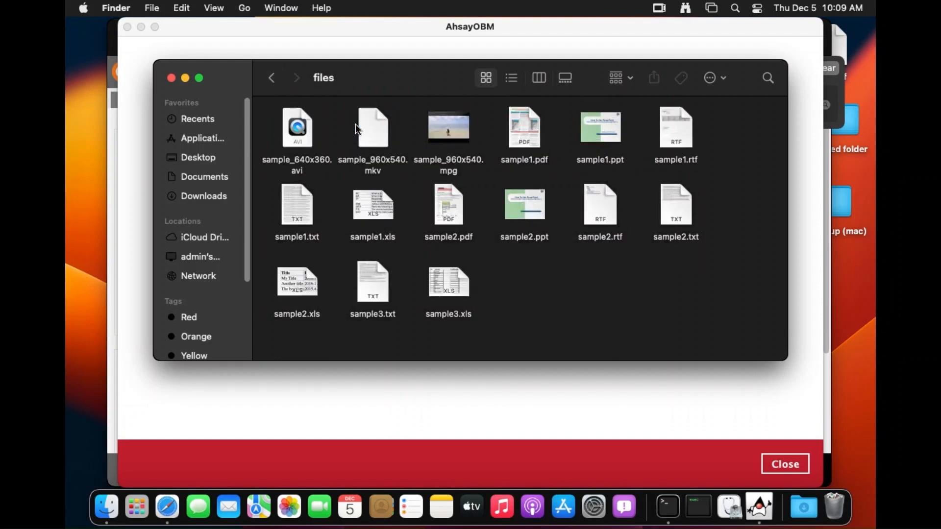
pyautogui.click(276, 83)
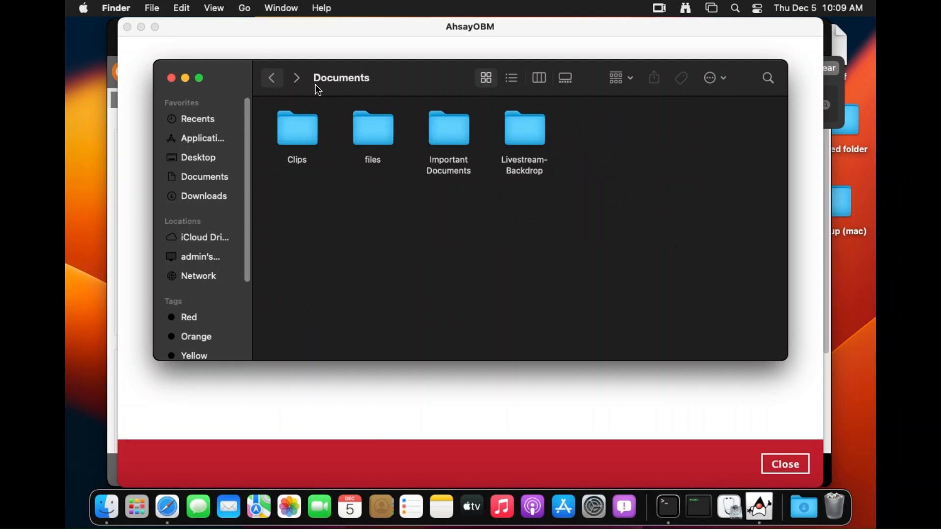
pyautogui.click(525, 120)
pyautogui.doubleClick(525, 120)
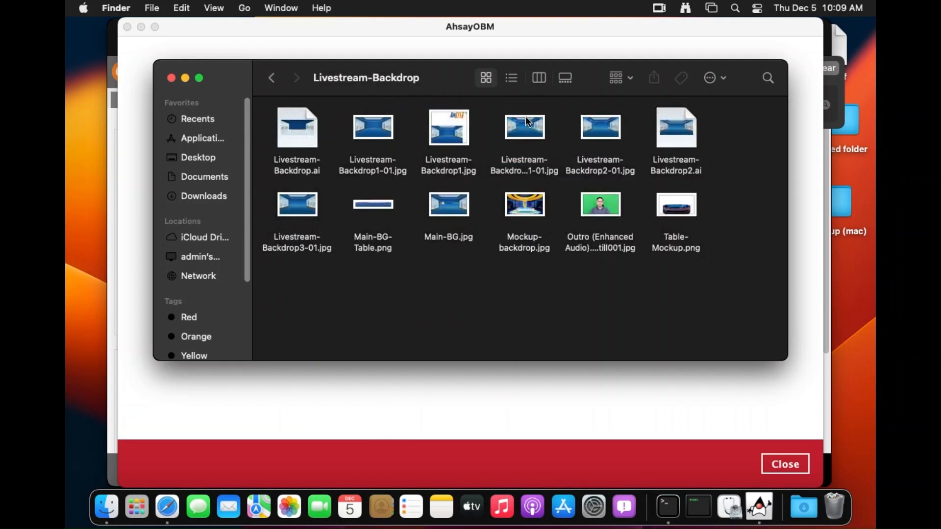